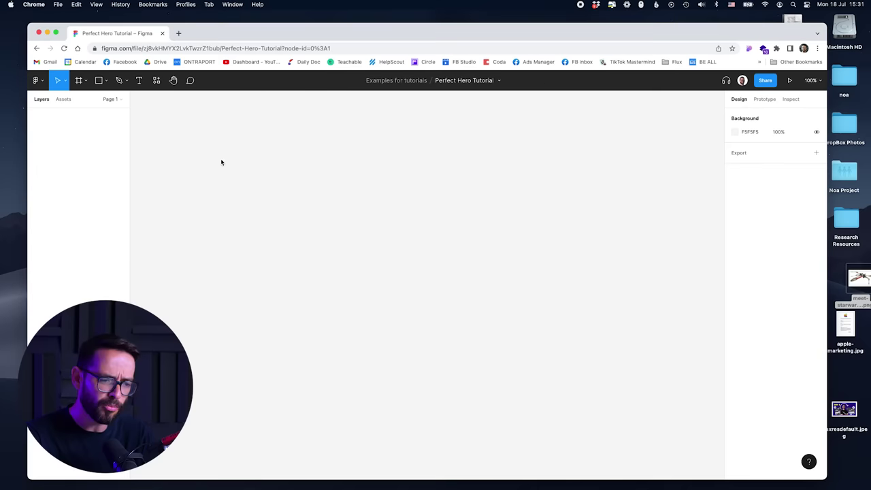
Step: Create a MacBook Pro 14" desktop frame on the empty canvas
left_click(85, 81)
left_click(101, 102)
left_click(738, 157)
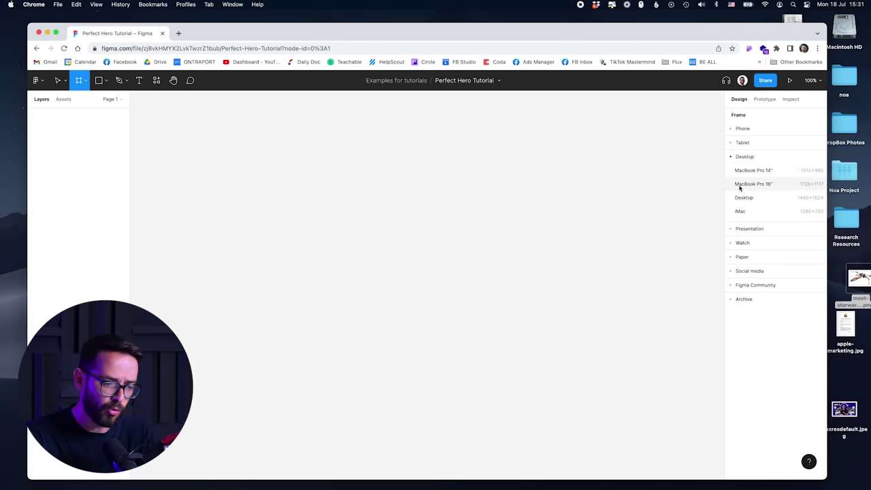
left_click(740, 184)
key("super+minus")
left_click(264, 234)
Step: Add a headline reading "It's your universe, it's time to save it" inside the frame at font size 52
key("t")
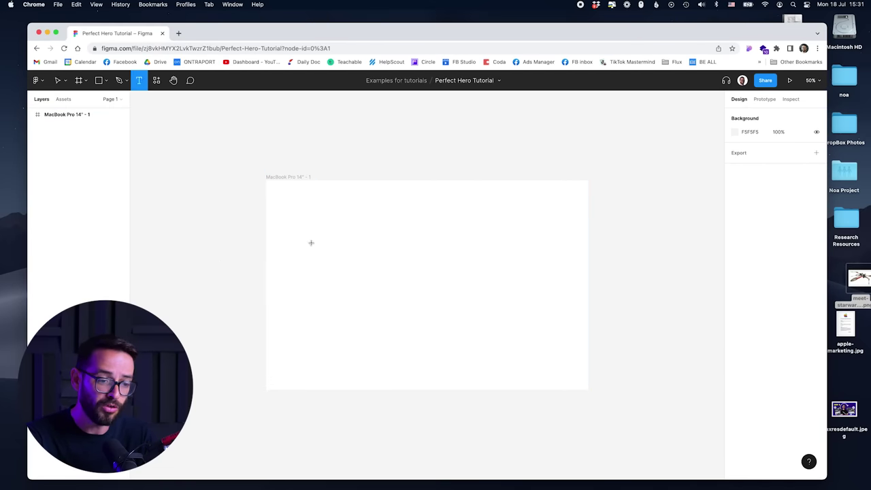
left_click(322, 249)
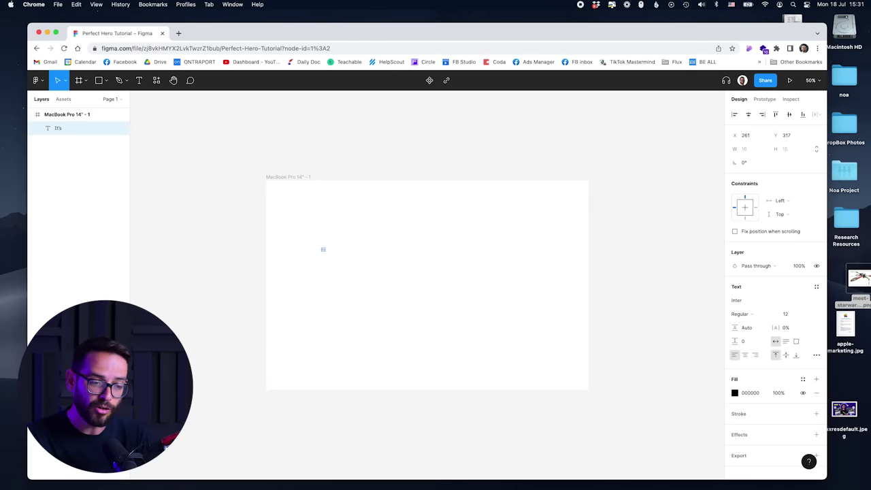
left_click(786, 313)
key("shift+Up")
key("shift+Up")
key("shift+Up")
key("shift+Up")
double_click(336, 254)
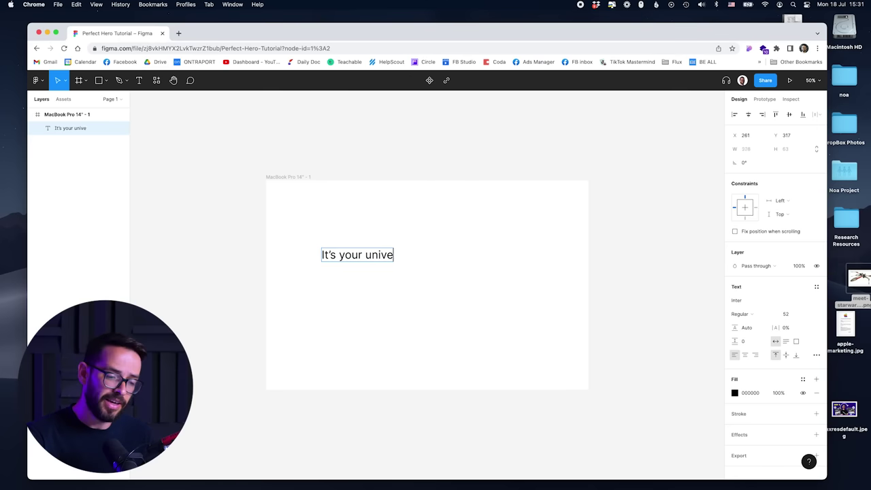
left_click(397, 148)
Step: Move the headline toward the frame's left side and narrow its text box to about 486 px so it wraps onto two lines
left_click_drag(413, 255, 400, 249)
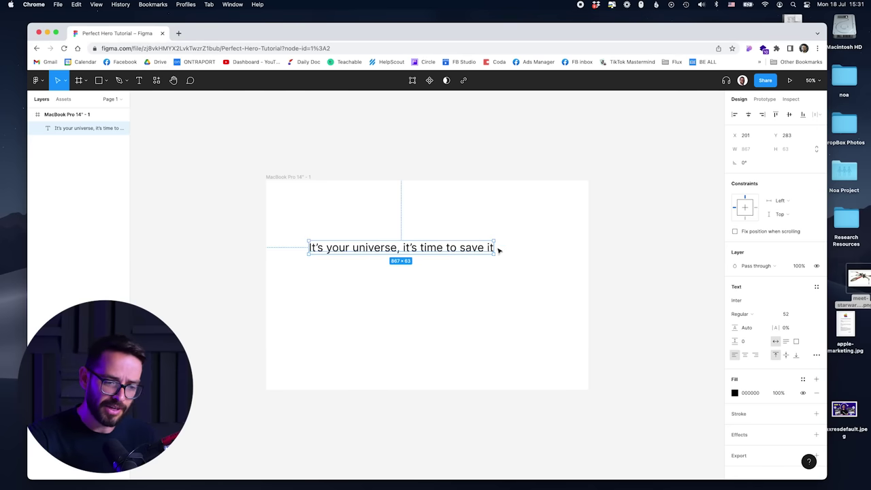
left_click_drag(494, 249, 412, 249)
left_click_drag(319, 250, 313, 250)
Step: Duplicate the headline directly below itself and set the upper original to bold
left_click_drag(346, 265, 347, 309)
left_click(354, 258)
left_click(750, 317)
left_click(748, 343)
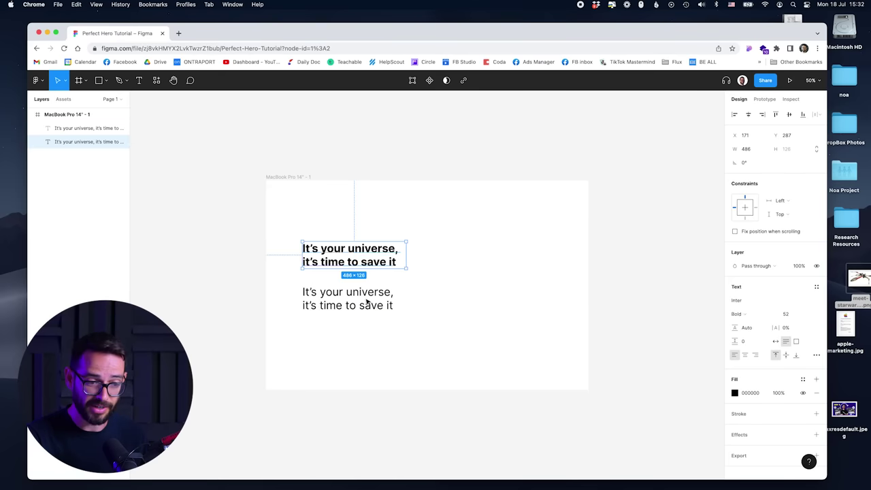
Step: Set the font size of the duplicated headline text to 38
left_click(368, 304)
left_click(785, 314)
key("shift+Down")
key("Down")
key("Down")
key("Down")
key("Down")
Step: Change the copy's text to "The Rebel alience is fighting to get rid of the evil emipre, join the resistance to create a better future for your children"
double_click(357, 298)
type("The Rebel alience is")
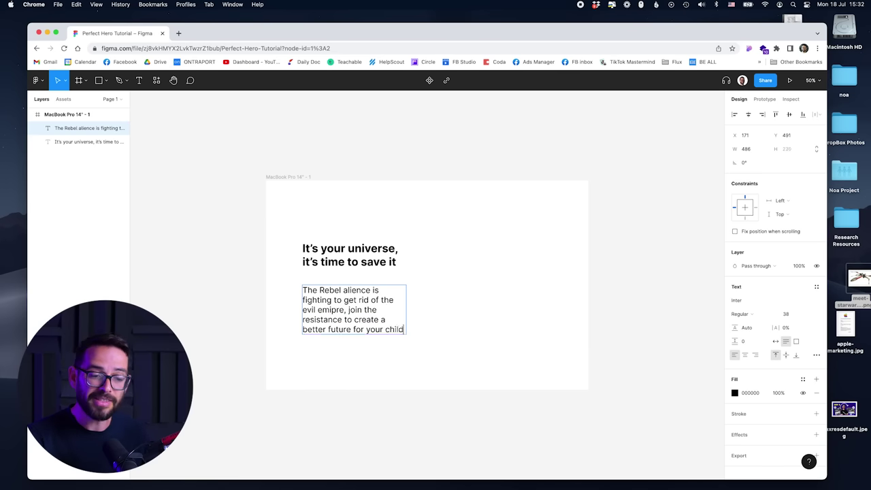
type("ren")
Step: Set the font size of the paragraph below the headline to 26
key("super+a")
left_click(786, 313)
key("Down")
key("Down")
key("Down")
key("Down")
key("Down")
key("Down")
key("Down")
key("Down")
key("Down")
key("Down")
key("Down")
key("Down")
key("Escape")
Step: Duplicate the paragraph below itself and change the copy to an auto-width label reading "JOIN NOW"
mouse_move(352, 295)
left_mouse_down()
mouse_move(352, 283)
mouse_move(353, 310)
left_mouse_up()
left_click(314, 341)
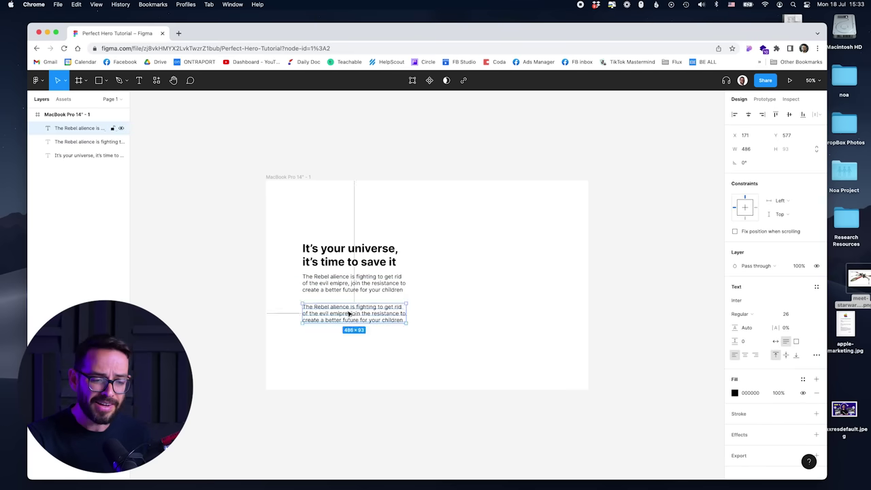
key("Return")
type("JOIN NOW")
left_click(775, 341)
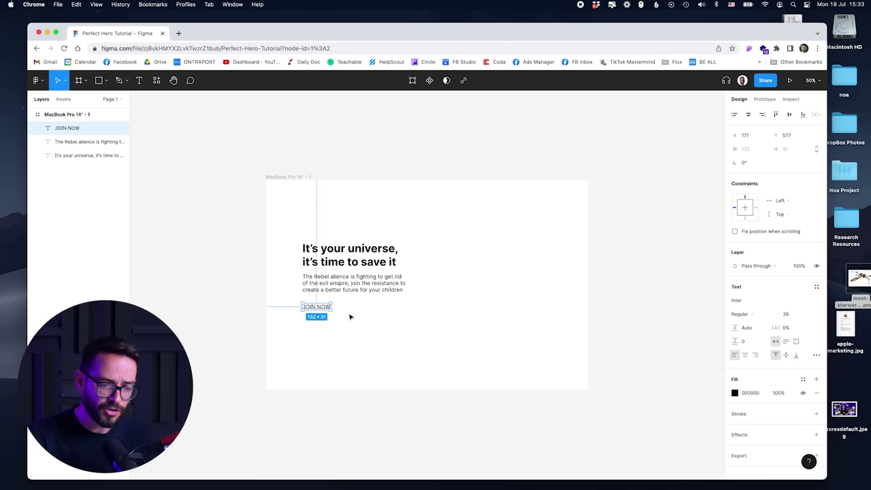
Step: Make the JOIN NOW label bold and tighten the vertical spacing between the headline, paragraph and label
left_click(317, 317)
left_click_drag(317, 307, 317, 309)
left_click_drag(322, 284, 321, 266)
left_click(295, 301)
Step: Draw a button rectangle of about 170 × 66 px around the JOIN NOW label and place it behind the text
key("r")
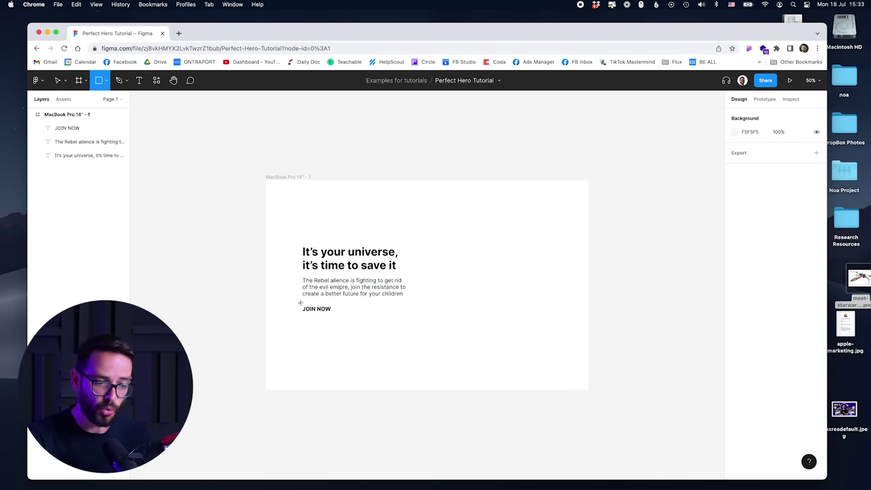
left_click_drag(298, 302, 333, 316)
key("super+[")
Step: Add a bold "LOGO" text in the upper-left corner of the frame by reusing the button label
left_click(276, 310)
left_click_drag(276, 309, 312, 200)
key("Escape")
key("Return")
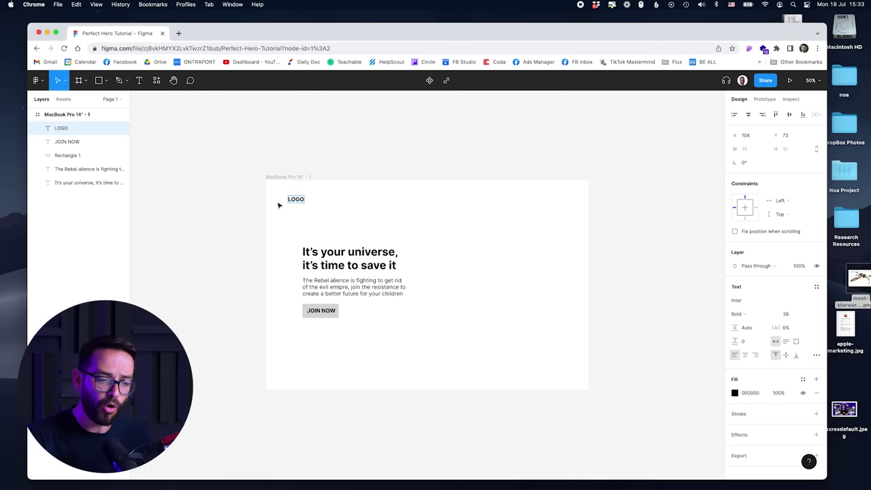
left_click(272, 134)
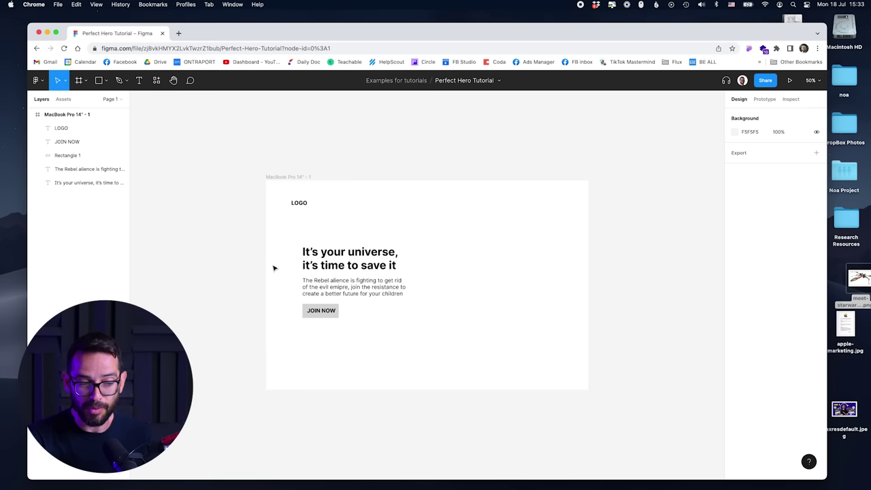
Step: Duplicate the logo text across the header into regular-weight navigation links reading "Our Ships", "Mission" and "Donations"
left_click_drag(308, 212, 484, 208)
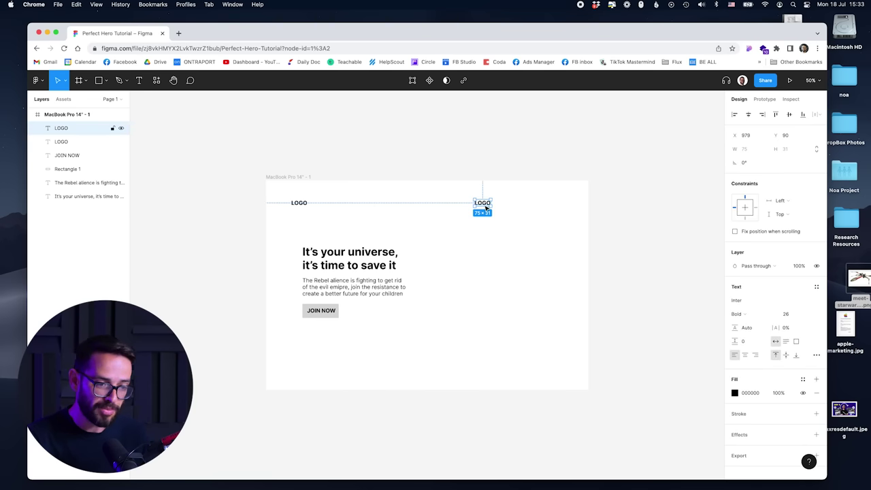
type("ur Ships")
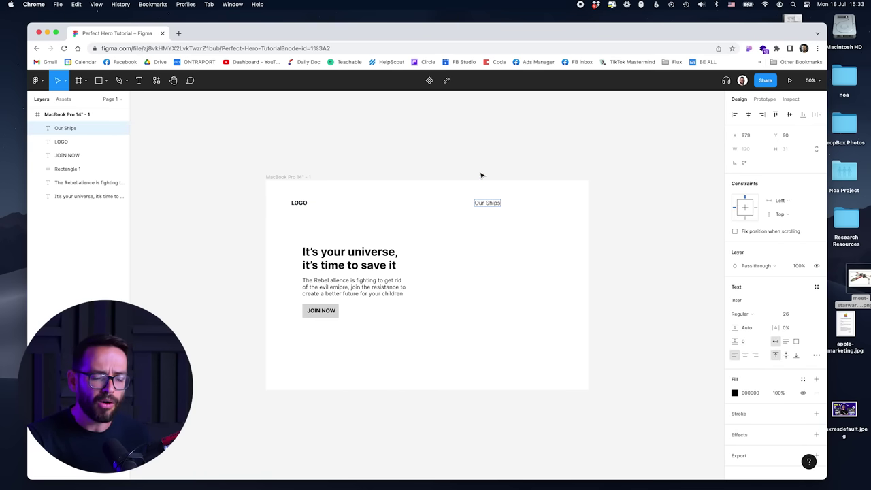
left_click_drag(488, 204, 543, 206)
left_click(493, 237)
left_click_drag(471, 202, 456, 202)
left_click_drag(514, 202, 500, 203)
left_click_drag(555, 204, 501, 204)
left_click(519, 208)
left_click(537, 205)
Step: Copy the JOIN NOW button to the right end of the header and nudge it and the navigation links left
left_click_drag(298, 309, 570, 206)
left_click_drag(441, 193, 542, 219)
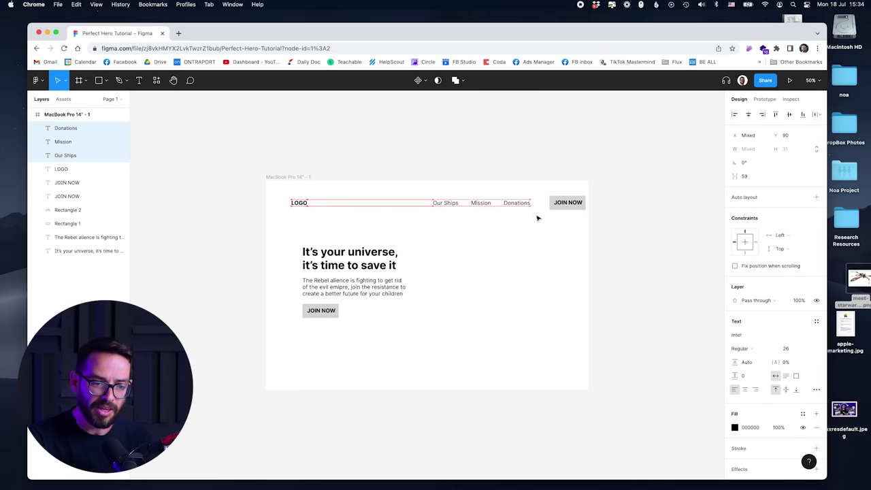
key("shift+Left")
left_click_drag(540, 191, 571, 218)
left_click_drag(513, 220, 417, 199)
key("shift+Left")
key("shift+Left")
key("shift+Left")
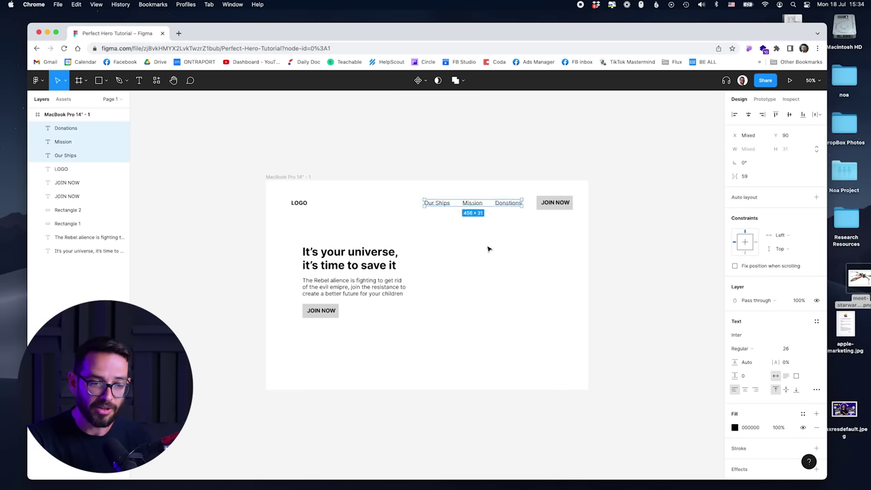
left_click(558, 203)
key("Left")
key("Left")
left_click(548, 257)
Step: Shift the headline, paragraph and JOIN NOW button down and left until they align with the logo's left edge
left_click_drag(288, 228, 408, 334)
key("shift+Down")
key("shift+Down")
key("shift+Down")
key("shift+Down")
key("shift+Down")
key("shift+Down")
key("shift+Down")
key("shift+Down")
key("shift+Left")
key("shift+Left")
key("shift+Left")
key("shift+Left")
key("shift+Left")
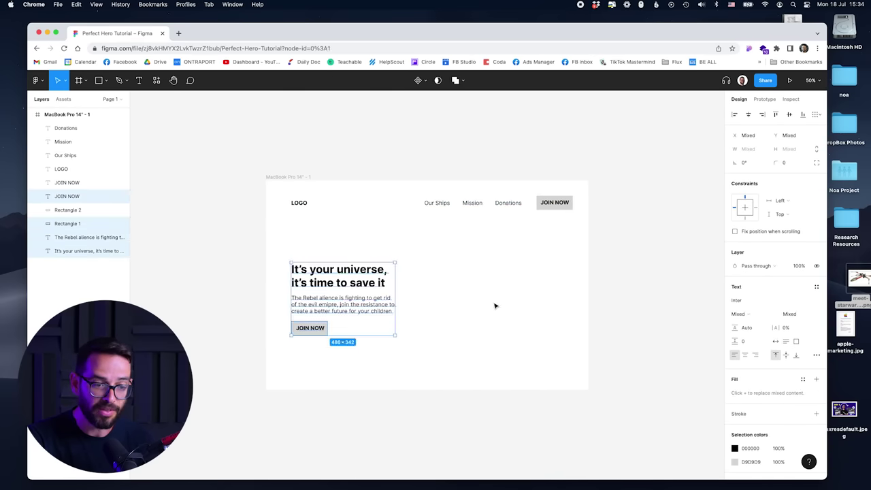
Step: Draw a circle about 614 px wide beside the hero text, reposition it, and enlarge it slightly as an image placeholder
left_click(495, 305)
key("o")
mouse_move(447, 240)
left_mouse_down()
mouse_move(595, 351)
mouse_move(578, 367)
left_mouse_up()
left_click_drag(508, 317, 484, 307)
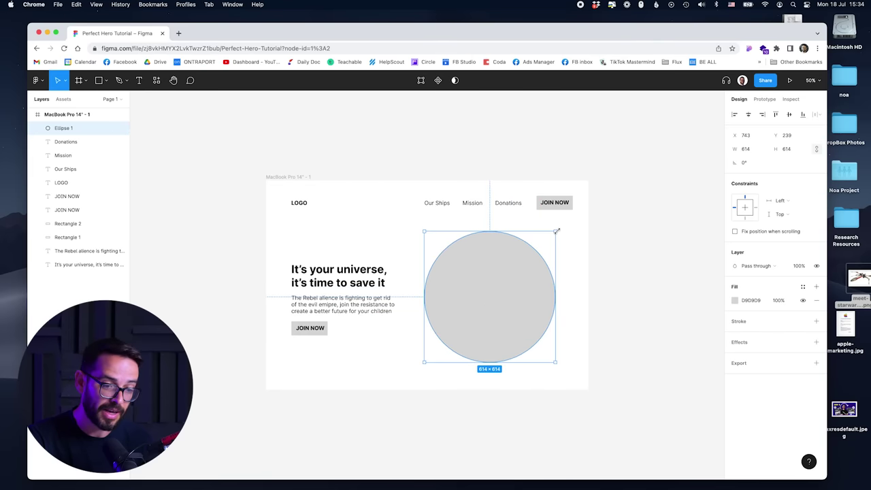
left_click_drag(555, 231, 563, 223)
left_click_drag(478, 325, 478, 332)
left_click(421, 147)
Step: Duplicate the whole hero frame directly below the original
key("super+minus")
left_click_drag(371, 173, 331, 92)
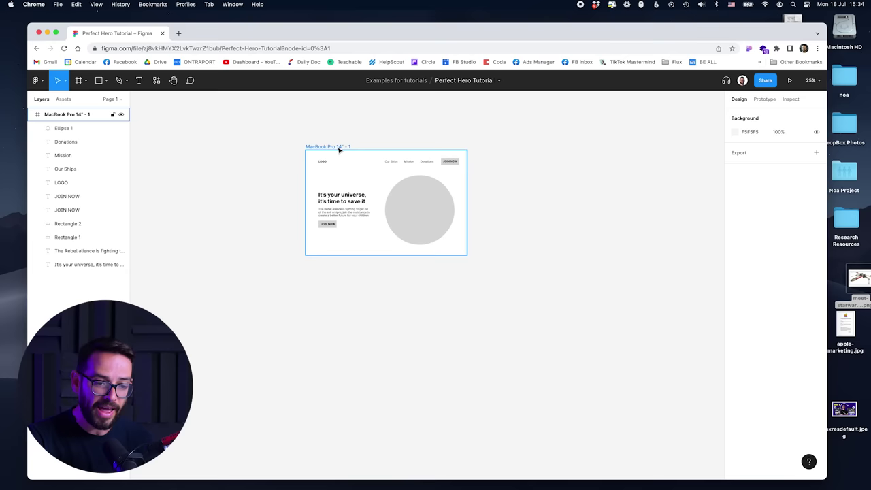
left_click_drag(338, 149, 338, 285)
Step: In the second frame, move the circle to the bottom centre, enlarge it to about 896 px, and send it behind everything
left_click(378, 317)
left_click_drag(412, 356, 389, 392)
left_click_drag(430, 350, 442, 338)
key("super+bracketleft")
key("super+bracketleft")
key("super+bracketleft")
key("super+bracketleft")
key("super+bracketleft")
key("alt+super+bracketleft")
Step: Centre-align the second frame's headline and paragraph, widening the headline to about 1030 px so it fits on one line
key("super+plus")
left_click_drag(317, 358, 519, 292)
left_click(325, 318)
left_click(306, 344, "shift")
left_click(745, 389)
left_click(435, 292)
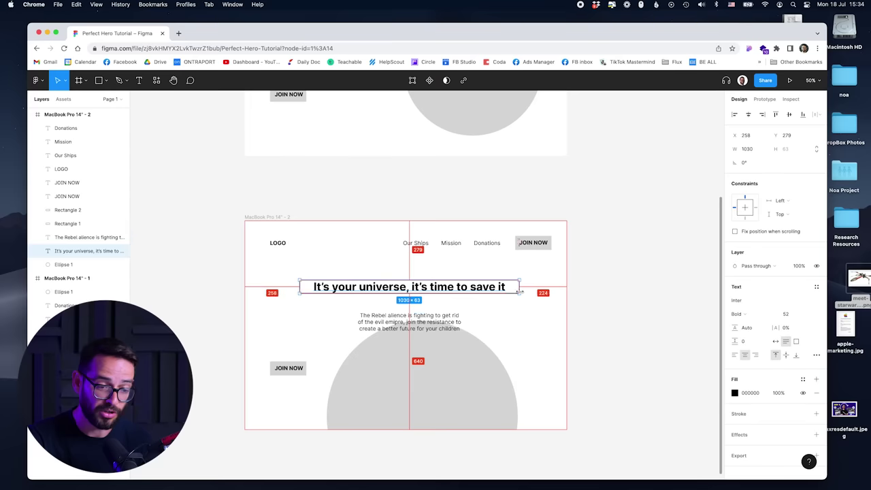
Step: Widen the second frame's paragraph under the headline and move the JOIN NOW button centred beneath it
left_click(431, 306)
left_click_drag(461, 311, 485, 310)
left_click_drag(258, 356, 310, 380)
left_click_drag(276, 368, 404, 342)
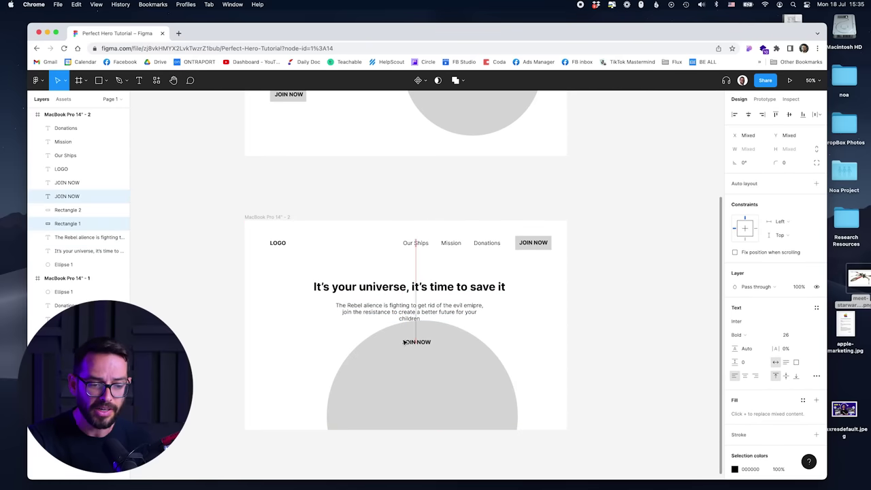
Step: Change the fill of the second frame's central JOIN NOW button to the darker grey A6A6A6
left_click(612, 330)
scroll(410, 258, "down", 3)
left_click(409, 231)
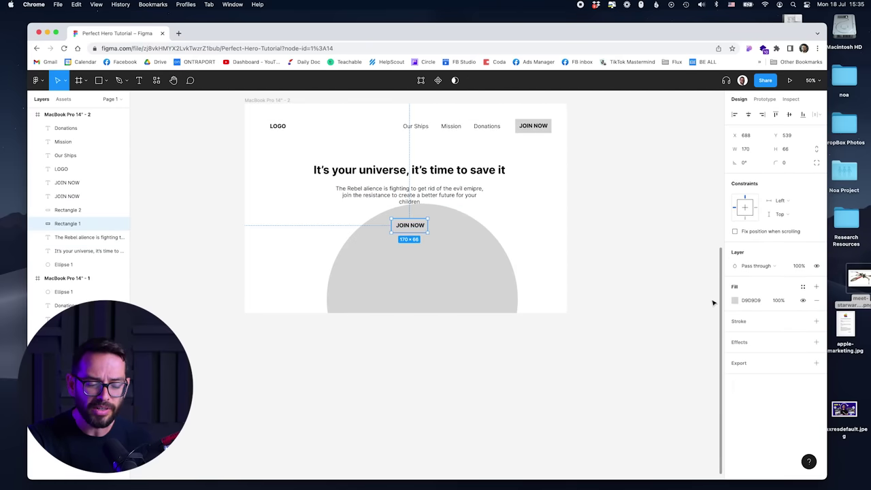
left_click(735, 299)
left_click_drag(623, 285, 617, 306)
left_click(606, 314)
Step: Centre the large circle horizontally within the second frame
scroll(408, 371, "up", 3)
left_click_drag(378, 381, 362, 371)
scroll(476, 350, "up", 1)
Step: Duplicate the second hero frame below itself to start a third layout
key("super+minus")
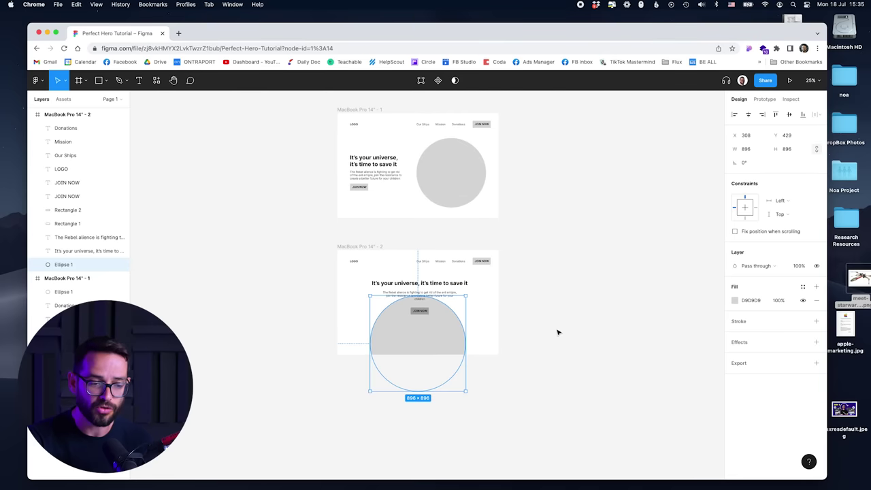
scroll(557, 331, "up", 1)
left_click(304, 326)
scroll(306, 180, "down", 3)
left_click_drag(355, 162, 353, 311)
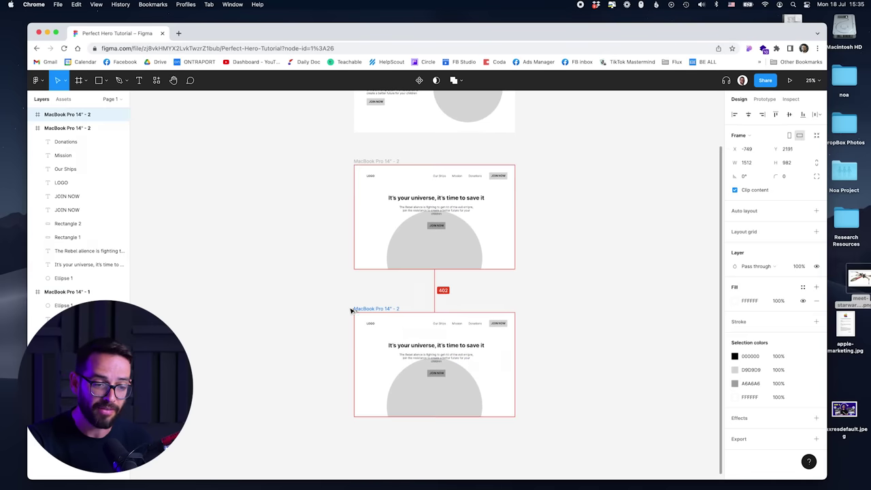
Step: Move the third frame's circle up and enlarge it so it fills most of the frame
left_click_drag(428, 396, 429, 357)
left_click_drag(483, 319, 502, 300)
Step: Move the third frame's headline, paragraph and JOIN NOW button down over the circle's middle, and bring the frame closer to the second one
left_click_drag(322, 354, 454, 394)
left_click(453, 407, "shift")
key("shift+Down")
key("shift+Down")
key("shift+Down")
key("shift+Down")
key("shift+Down")
key("shift+Down")
key("shift+Down")
key("shift+Down")
key("shift+Down")
key("shift+Down")
key("shift+Down")
key("shift+Down")
key("shift+Down")
key("shift+Down")
left_click(305, 375)
left_click_drag(373, 310, 372, 297)
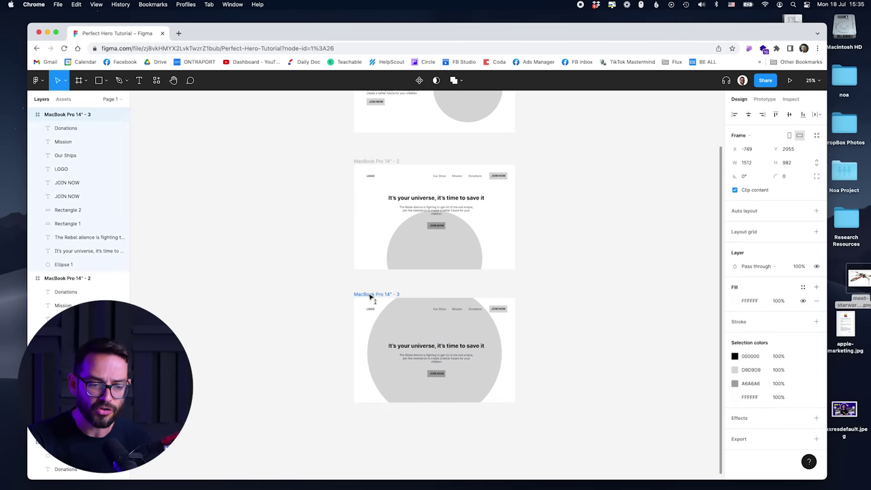
Step: Look over the three hero layouts from the third frame back up to the first
left_click(279, 228)
left_click_drag(271, 212, 268, 290)
scroll(381, 286, "up", 2)
scroll(380, 286, "right", 1)
left_click_drag(295, 188, 361, 251)
left_click(242, 245)
scroll(235, 319, "up", 5)
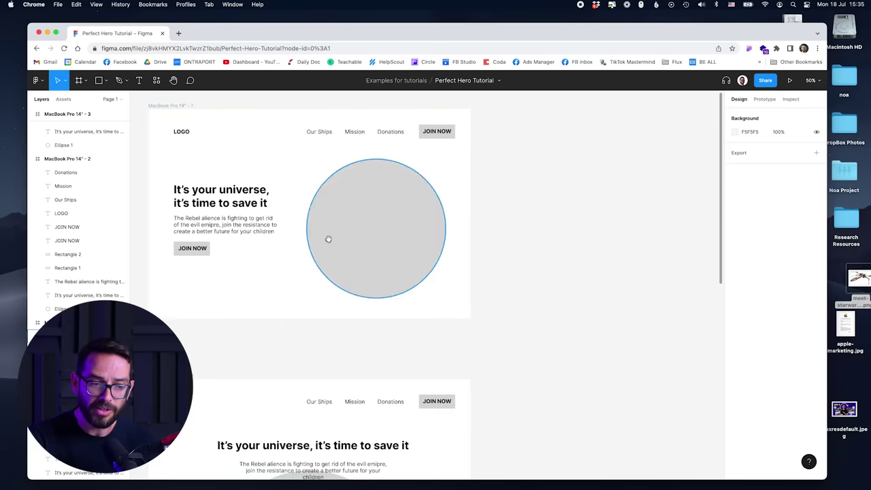
scroll(320, 252, "down", 3)
scroll(476, 238, "up", 7)
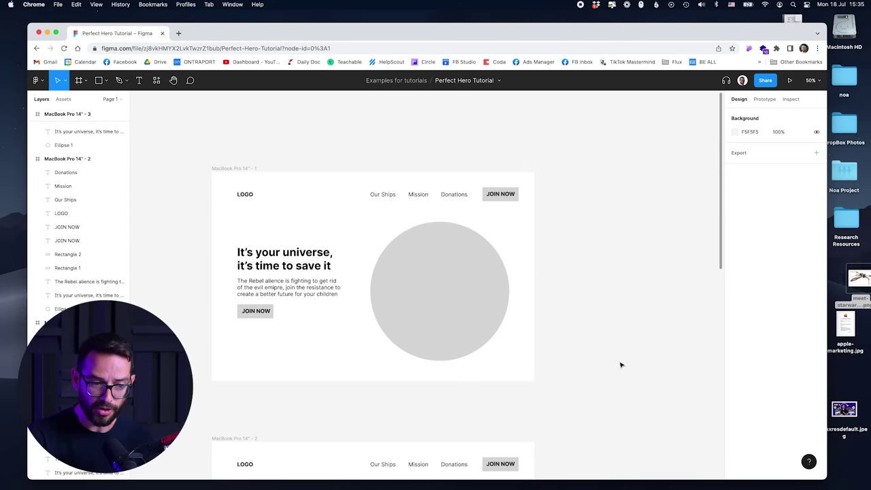
Step: Collapse the frames' layer lists and rename the first frame as Wireframes 1
left_click(30, 158)
left_click(31, 114)
left_click(32, 142)
double_click(60, 142)
type("Wireframes 1")
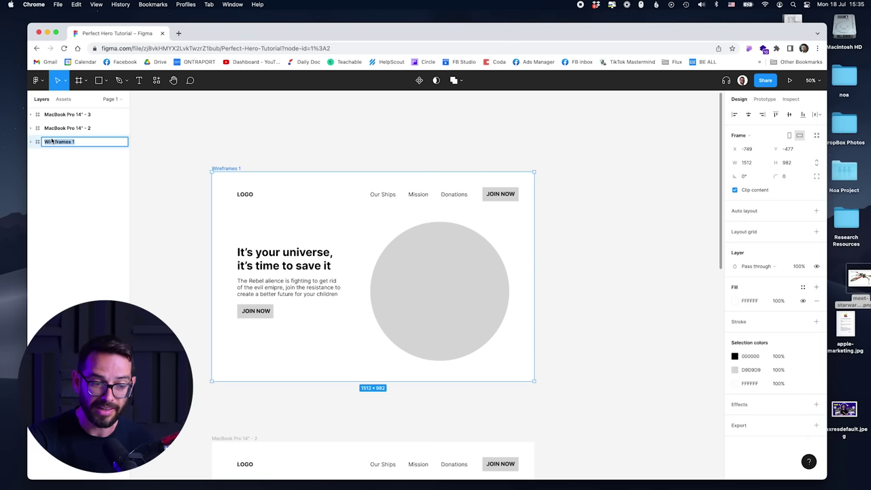
Step: Rename the second frame as Wireframes 2 and the third frame as Wireframes 3
double_click(54, 130)
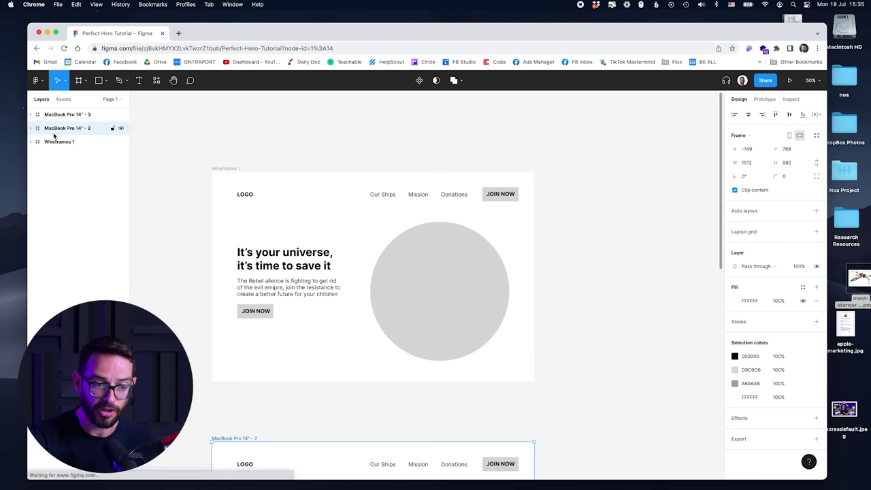
type("Wireframes 1")
key("BackSpace")
type("2")
key("Return")
double_click(64, 116)
type("Wireframes 1")
key("BackSpace")
type("3")
key("Return")
left_click(645, 290)
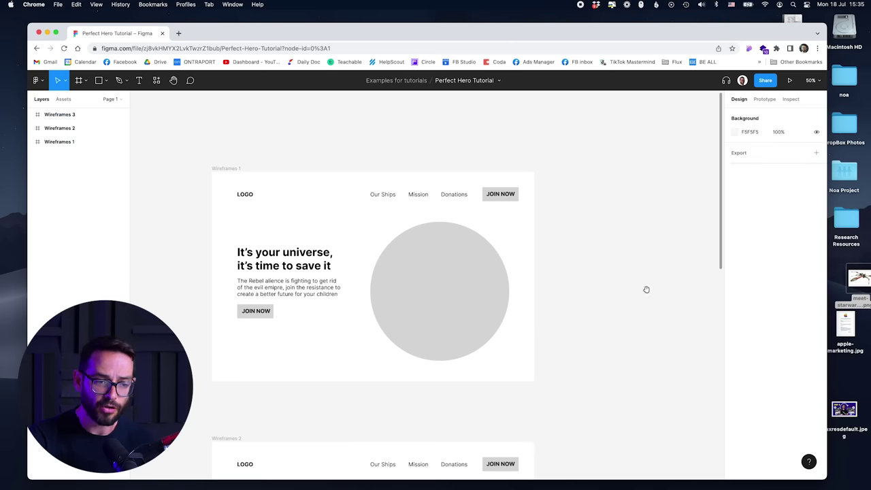
Step: Enlarge the browser window and duplicate the Wireframes 1 frame to its right as a fourth layout
left_click_drag(427, 34, 409, 30)
left_click_drag(810, 474, 870, 485)
scroll(631, 325, "down", 1)
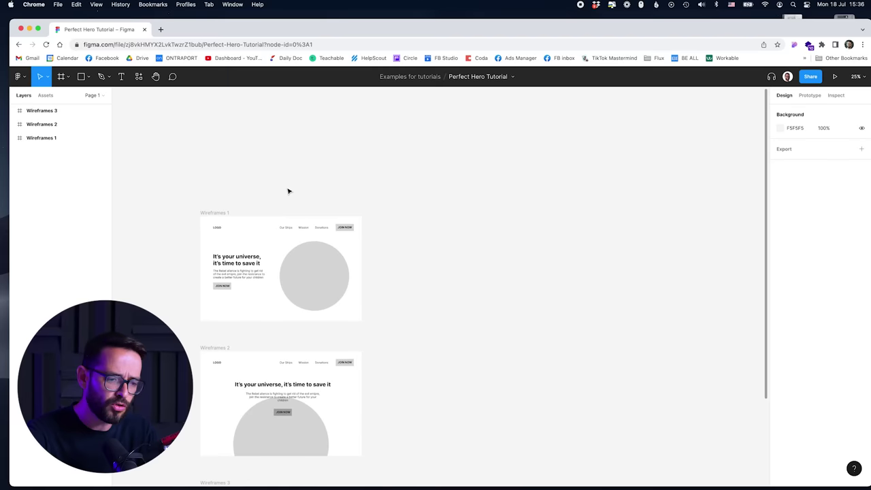
left_click_drag(209, 212, 478, 219)
left_click(500, 166)
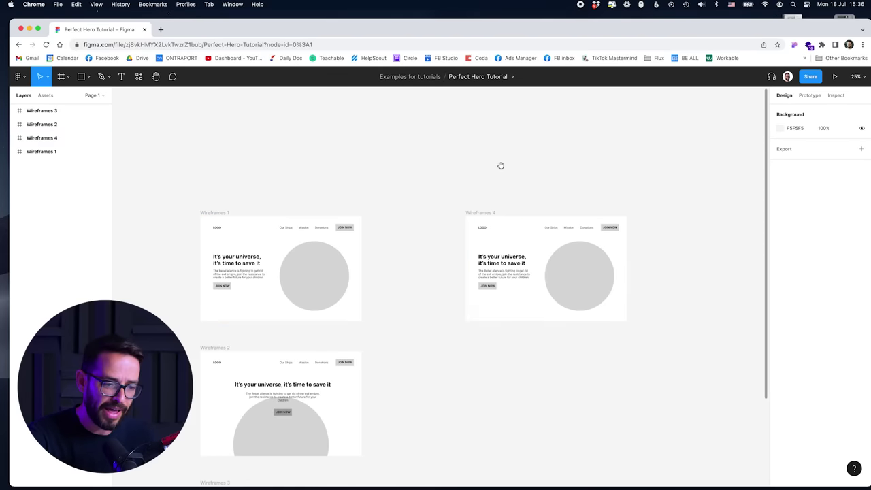
Step: Move the circle in Wireframes 4 to the frame's lower right corner and shrink it to 512 × 512
left_click_drag(501, 166, 359, 163)
key("super+plus")
left_click_drag(474, 268, 517, 316)
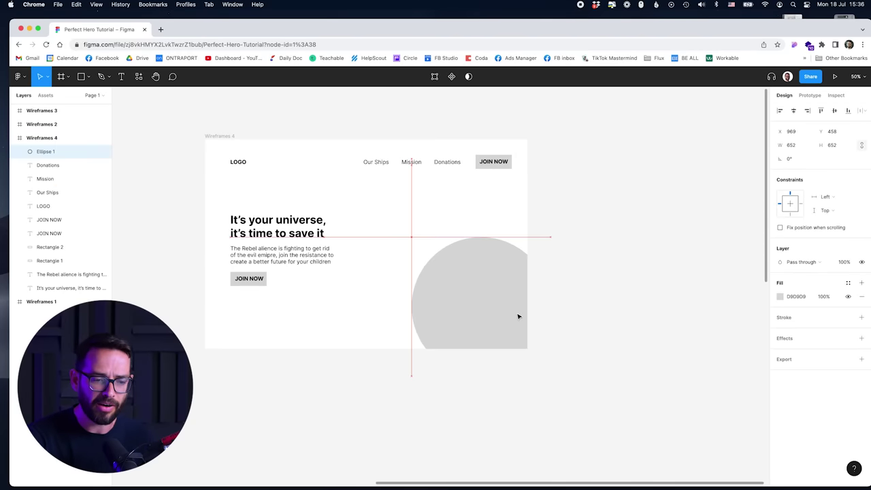
left_click_drag(411, 236, 427, 252)
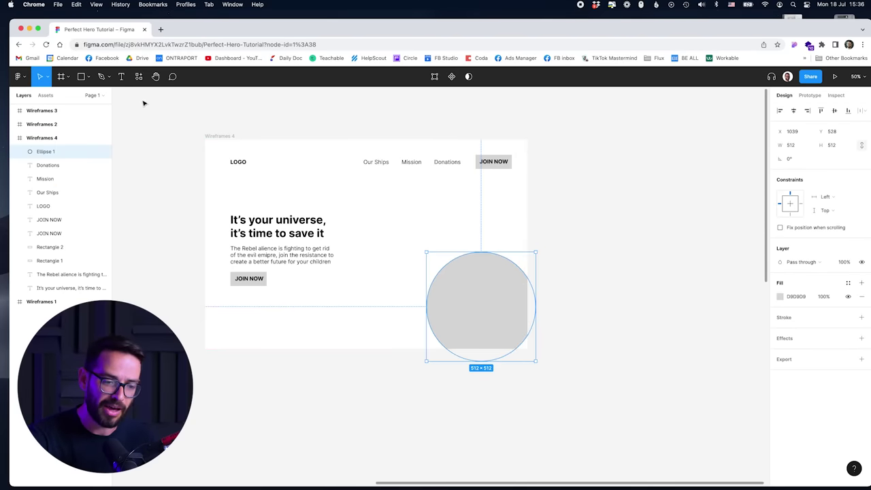
Step: Draw an arrowhead-shaped ship with the Pen tool between the text and the circle, and colour it D9D9D9
key("p")
left_click(425, 265)
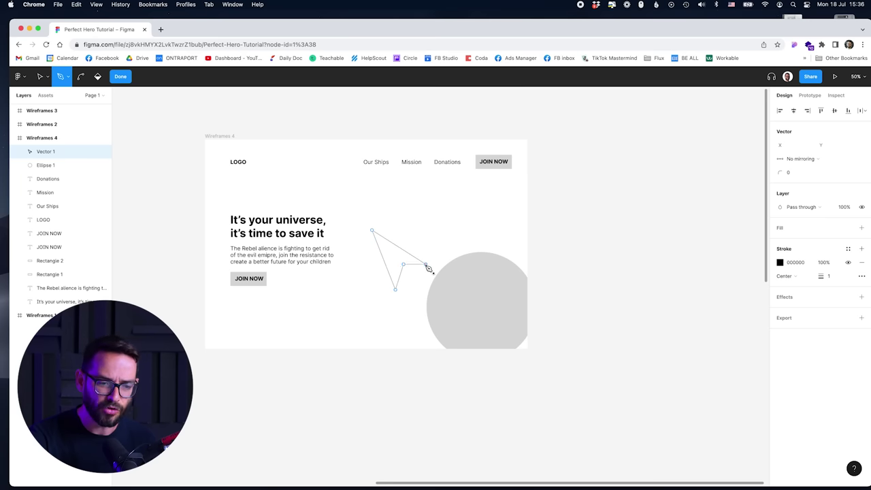
left_click(426, 265)
left_click(861, 227)
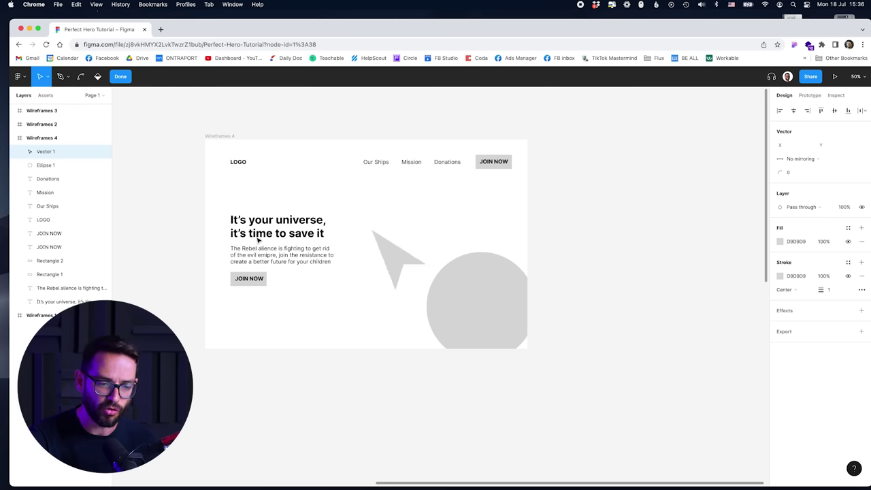
Step: Place a copy of the paragraph above the circle as a centred caption reading "ship flying away from a burning death star"
left_click(301, 258)
left_click_drag(302, 258, 469, 239)
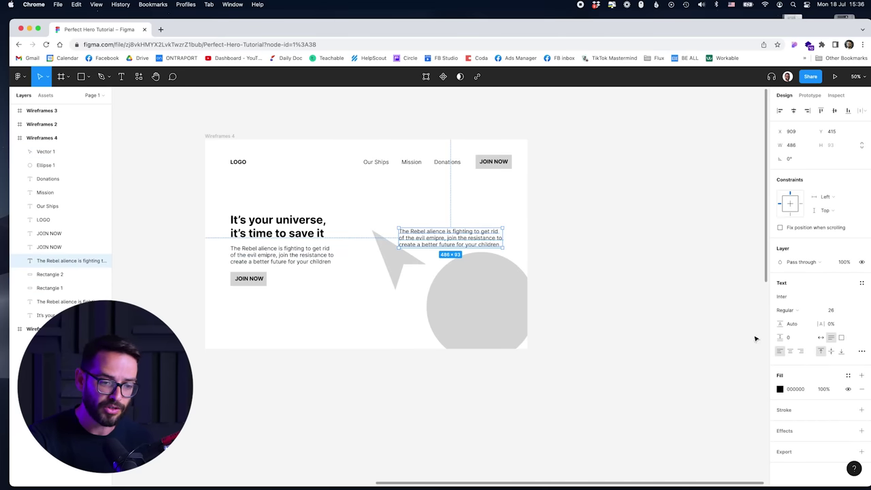
double_click(477, 238)
type("ship flying away from a burning death star")
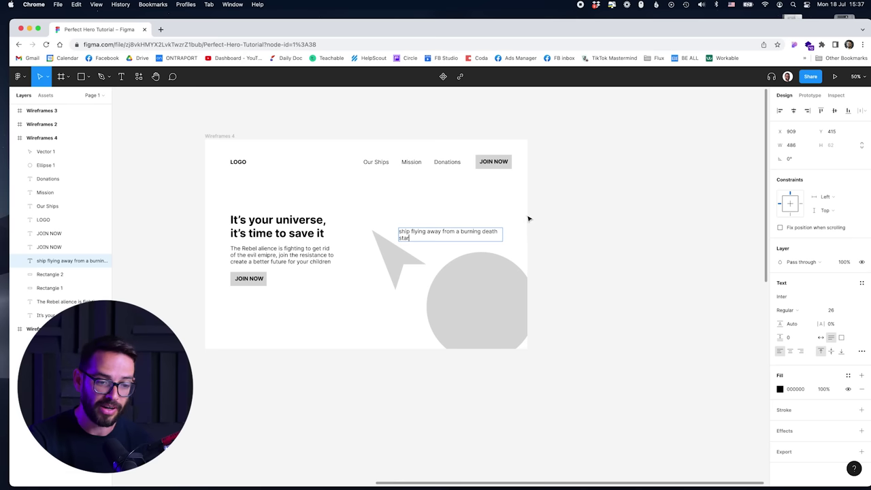
left_click_drag(447, 235, 454, 244)
left_click(356, 311)
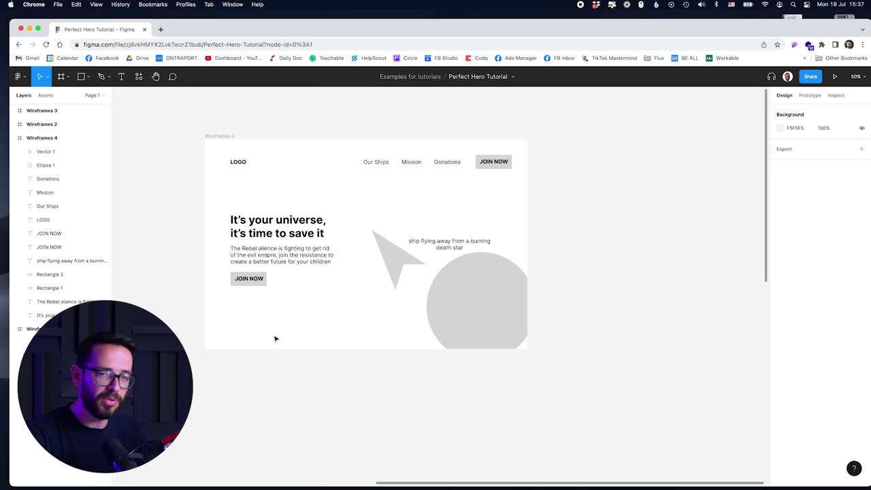
Step: Duplicate the Wireframes 3 frame beneath Wireframes 4 as a fifth layout
scroll(276, 338, "left", 3)
scroll(276, 338, "down", 2)
key("minus")
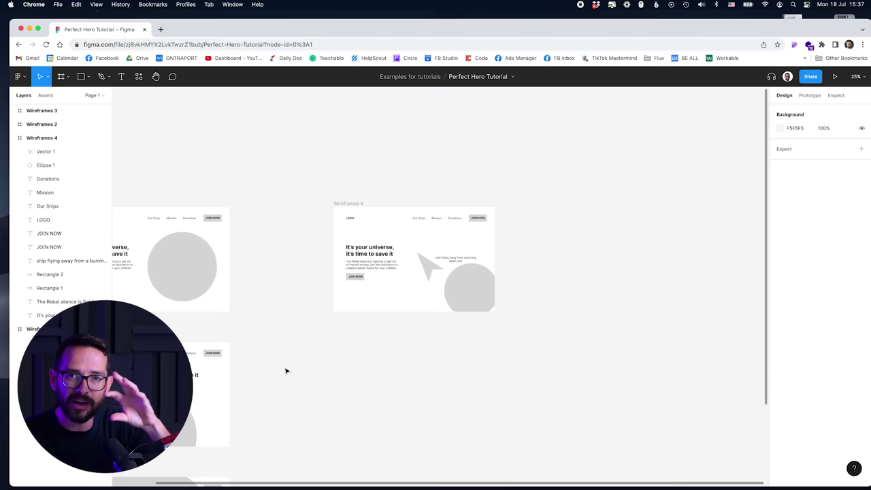
left_click_drag(287, 415, 270, 345)
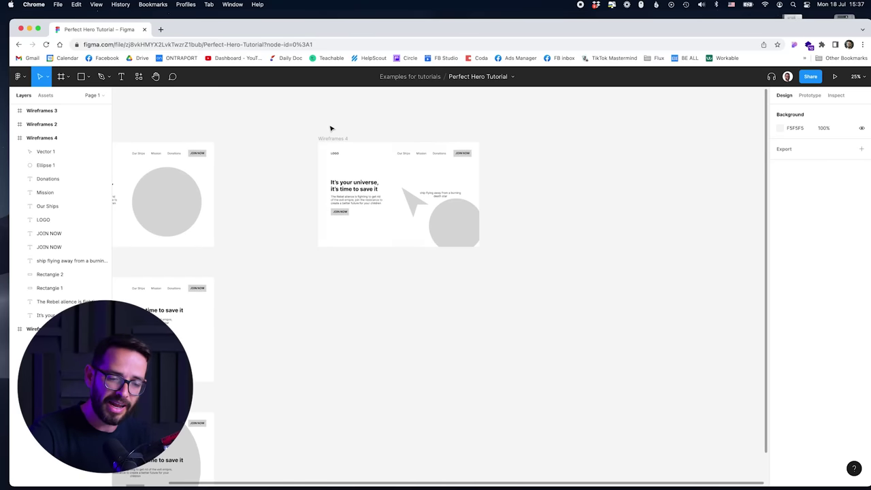
scroll(323, 248, "down", 3)
scroll(323, 248, "left", 2)
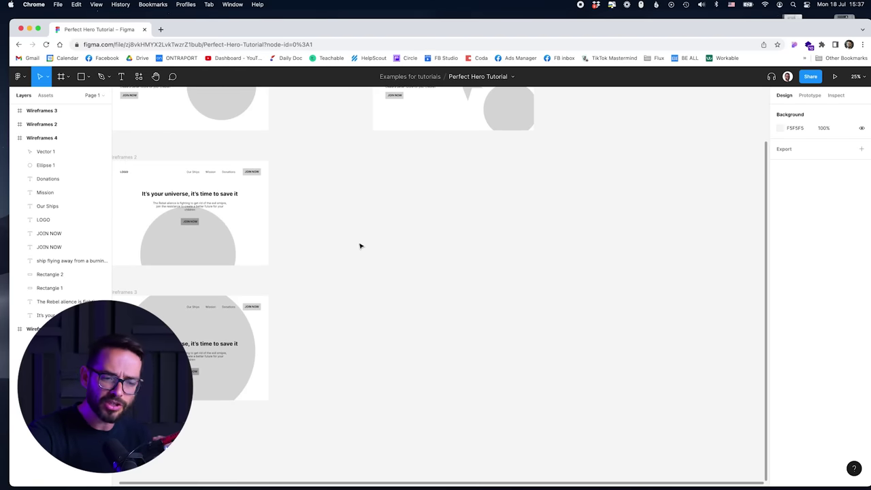
scroll(360, 246, "left", 2)
scroll(377, 249, "up", 1)
left_click_drag(151, 308, 416, 167)
Step: Copy the ship caption into Wireframes 5 above the headline and change it to "parent hugging a child happy, death star burning in the sky"
left_click_drag(359, 150, 336, 231)
key("super+=")
left_click_drag(337, 163, 291, 220)
left_click_drag(525, 114, 355, 330)
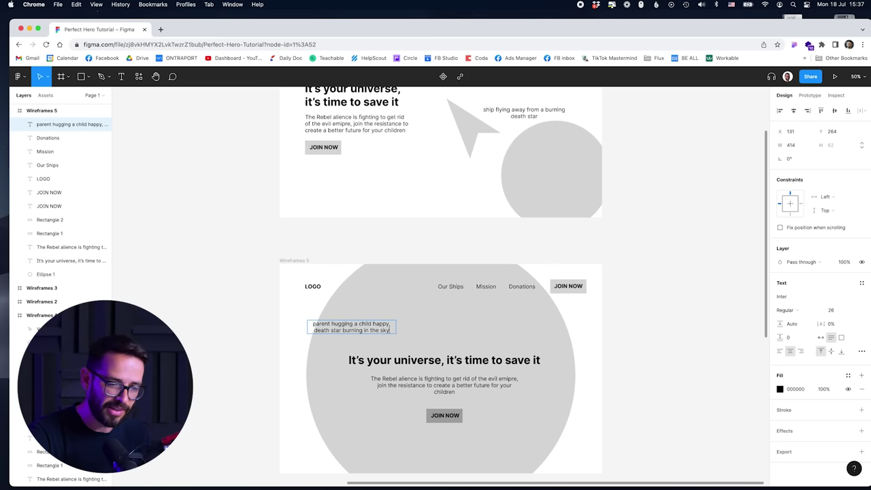
key("Escape")
Step: Shrink the large circle in Wireframes 5 to 748 × 748 as the parent's body, and add a smaller copy at the lower right for the child
scroll(206, 260, "down", 2)
left_click(467, 296)
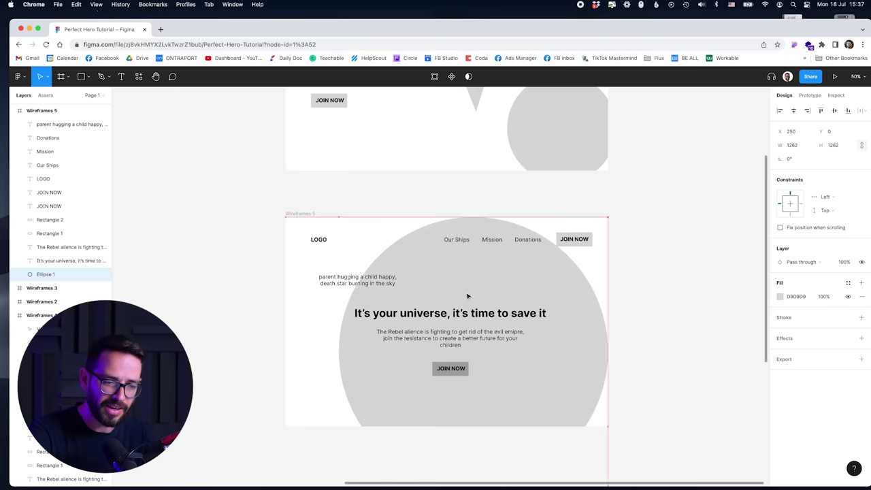
left_click_drag(338, 217, 393, 272)
left_click_drag(479, 290, 589, 319)
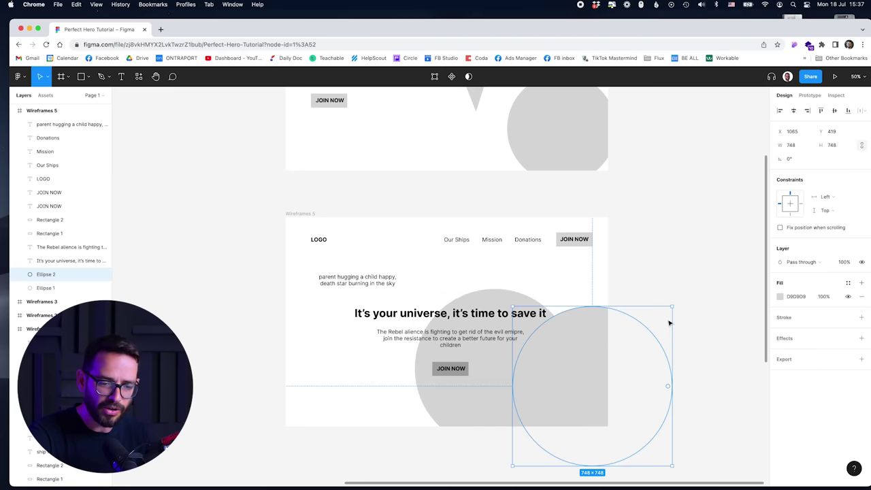
left_click_drag(672, 306, 633, 347)
Step: Add small circle copies as heads above both bodies, plus a 286 × 286 death star circle at the frame's upper left
left_click_drag(601, 387, 601, 324)
left_click_drag(632, 284, 594, 338)
left_click_drag(594, 338, 497, 274)
mouse_move(506, 262)
left_mouse_down()
mouse_move(517, 251)
mouse_move(509, 269)
left_mouse_up()
left_click_drag(509, 269, 353, 269)
left_click_drag(368, 251, 375, 245)
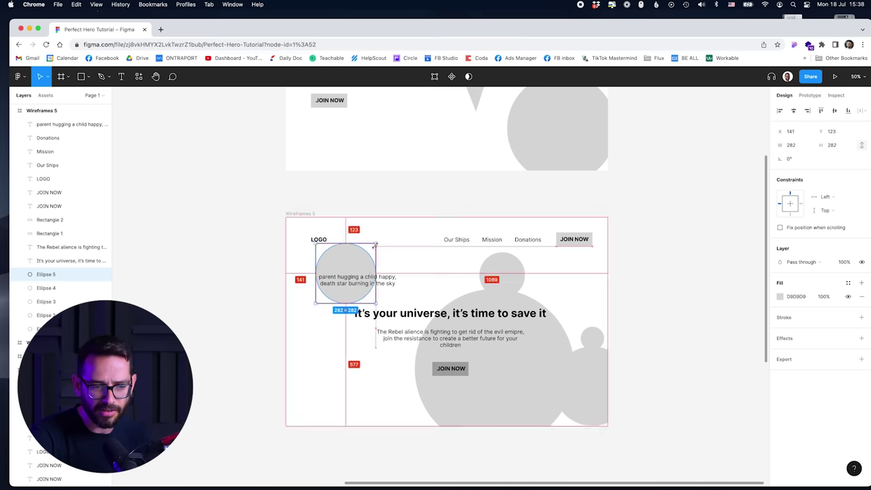
Step: Select the four circles of the parent and child figures and move them slightly down together
left_click(511, 272)
left_click(530, 326, "shift")
left_click(585, 362, "shift")
left_click(586, 344, "shift")
left_click_drag(555, 337, 556, 346)
left_click(232, 245)
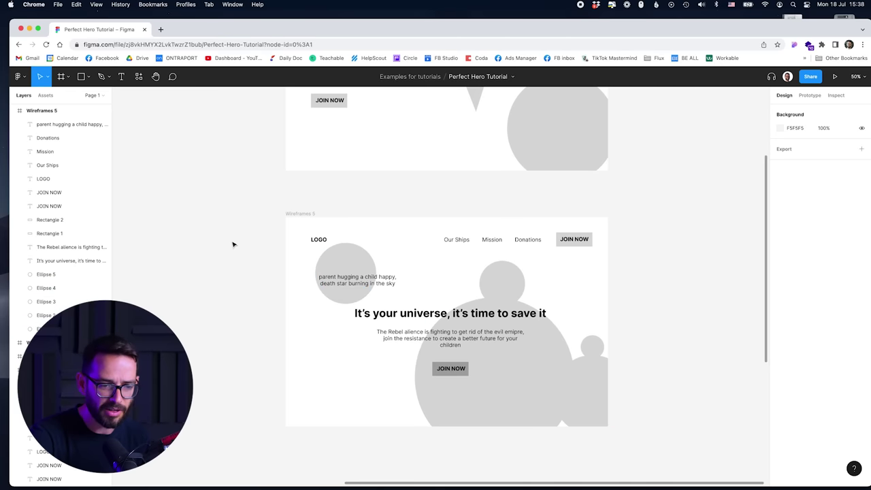
Step: Move the parent-and-child caption slightly up within the death star circle
scroll(267, 168, "up", 1)
scroll(222, 229, "up", 4)
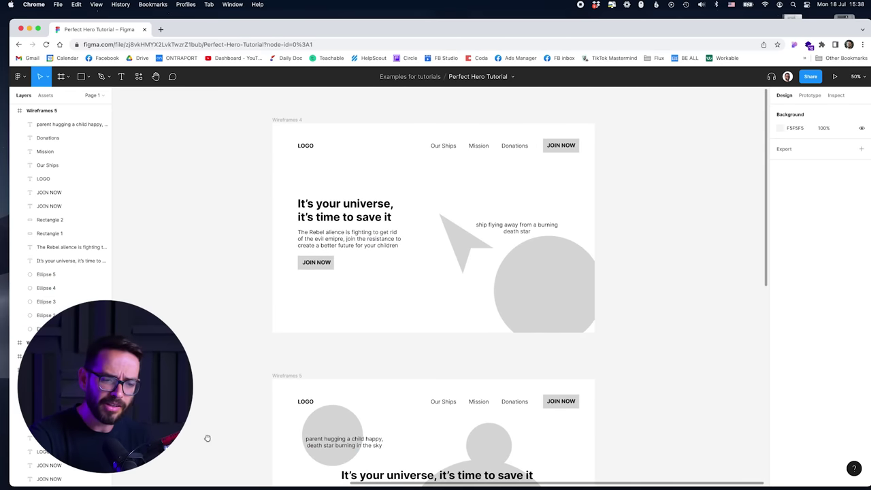
left_click_drag(207, 437, 209, 242)
left_click_drag(318, 246, 318, 240)
left_click(234, 280)
Step: Duplicate the Wireframes 2 frame beneath Wireframes 5 as a sixth layout
left_click_drag(193, 301, 172, 271)
key("super+minus")
left_click_drag(214, 207, 541, 369)
left_click(447, 332)
key("super+plus")
left_click_drag(463, 438, 360, 200)
Step: Shrink the large circle in Wireframes 6 and place it centred at the frame's lower edge
left_click(607, 295)
left_click_drag(644, 251, 589, 312)
left_click_drag(562, 344, 566, 352)
Step: Move the central JOIN NOW button closer to the paragraph, and shift the headline, paragraph and button up together
left_click_drag(525, 267, 568, 292)
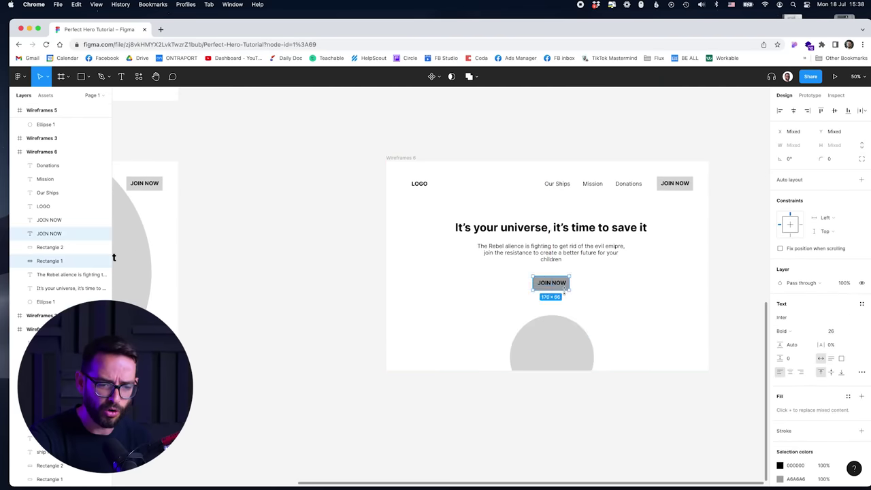
key("shift+Up")
key("shift+Up")
key("shift+Up")
left_click_drag(421, 208, 588, 291)
key("shift+Up")
key("shift+Up")
key("shift+Up")
key("shift+Up")
key("shift+Up")
Step: Add a smaller copy of the circle on top of it as the central figure's head
left_click(546, 353)
left_click_drag(545, 354, 545, 288)
left_click_drag(593, 250, 568, 274)
left_click_drag(550, 293, 549, 308)
Step: Duplicate the head-and-body figure to both sides in progressively smaller sizes, forming a group of five people
left_click(554, 342, "shift")
left_click_drag(554, 342, 499, 342)
left_click_drag(457, 287, 469, 304)
left_click_drag(494, 352, 655, 358)
left_click_drag(700, 305, 681, 327)
left_click_drag(651, 365, 452, 358)
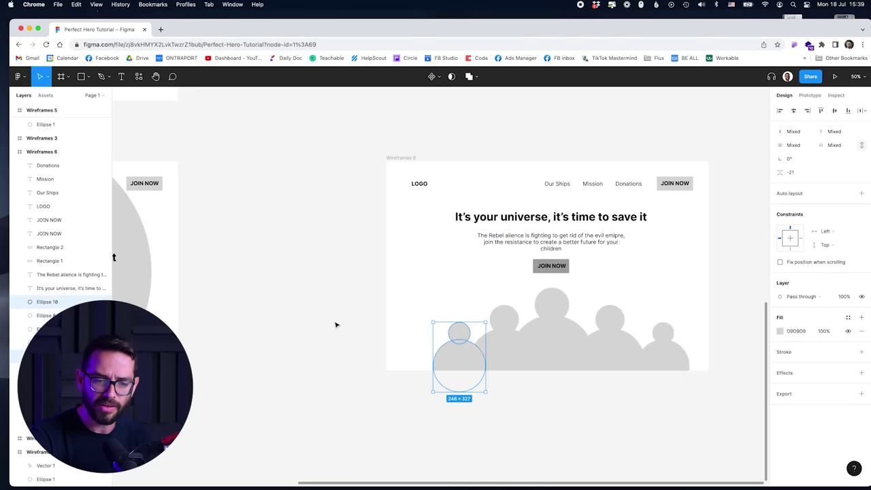
left_click(334, 325)
Step: Copy the Wireframes 5 caption onto the group in Wireframes 6 and change it to "team of happy rebels"
scroll(493, 356, "up", 4)
left_click(455, 109)
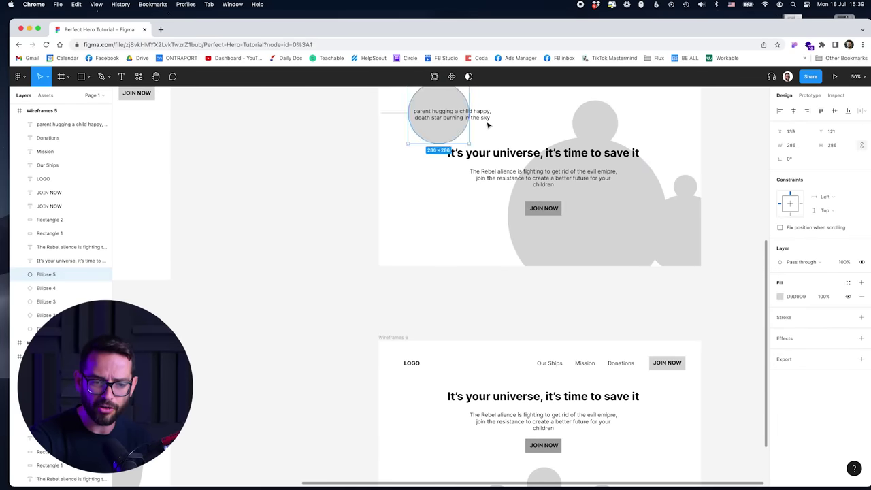
left_click_drag(484, 120, 442, 468)
left_click_drag(283, 344, 184, 117)
left_click_drag(321, 238, 456, 301)
double_click(442, 302)
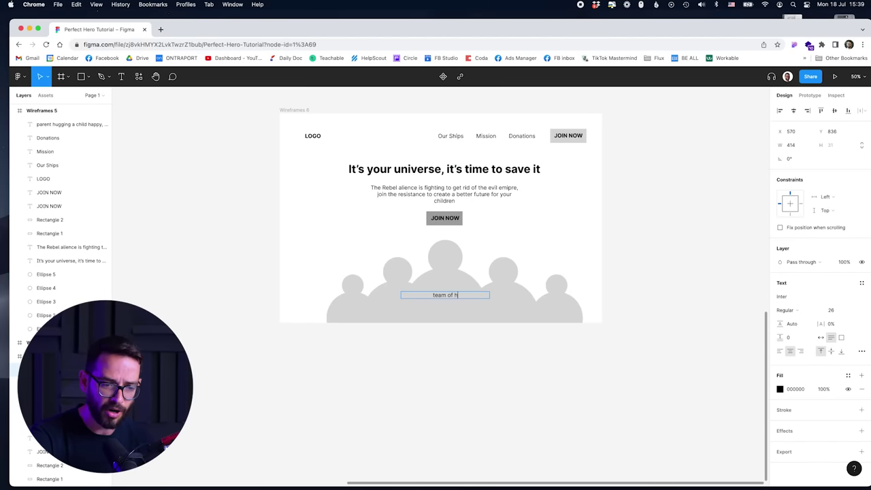
left_click(185, 261)
scroll(185, 261, "up", 2)
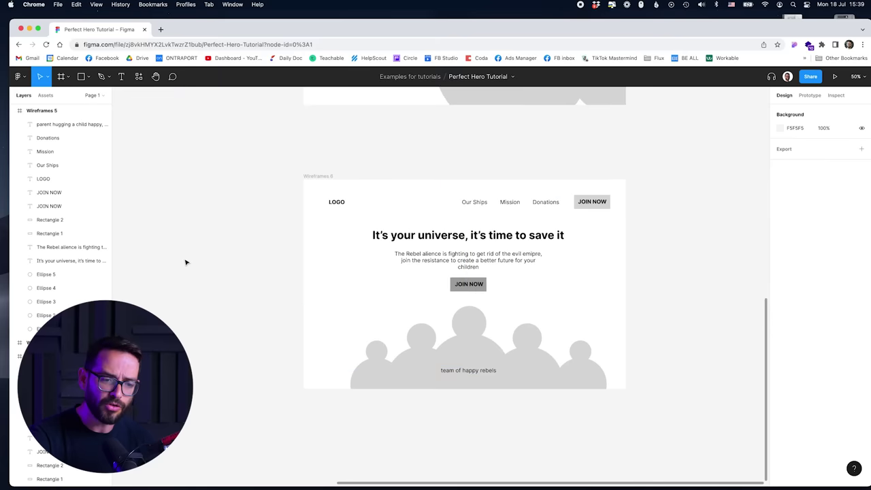
left_click_drag(387, 153, 372, 361)
left_click_drag(251, 165, 244, 407)
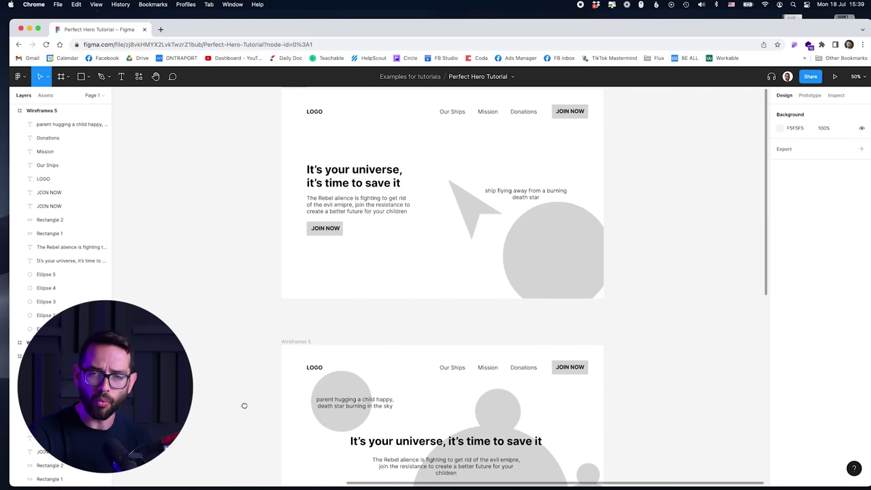
left_click(463, 203)
scroll(362, 201, "up", 2)
left_click(304, 342)
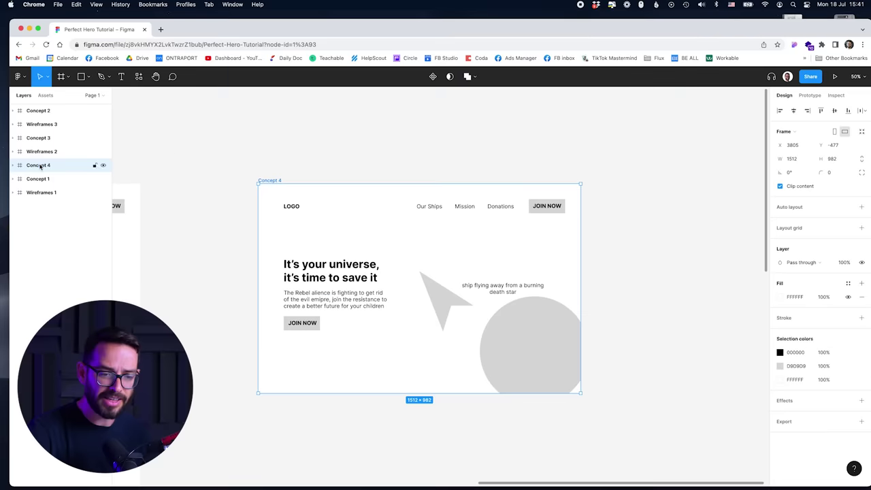
Step: Rename the Concept 4 frame as Image 1
double_click(38, 165)
type("Image 1")
key("Return")
left_click(173, 120)
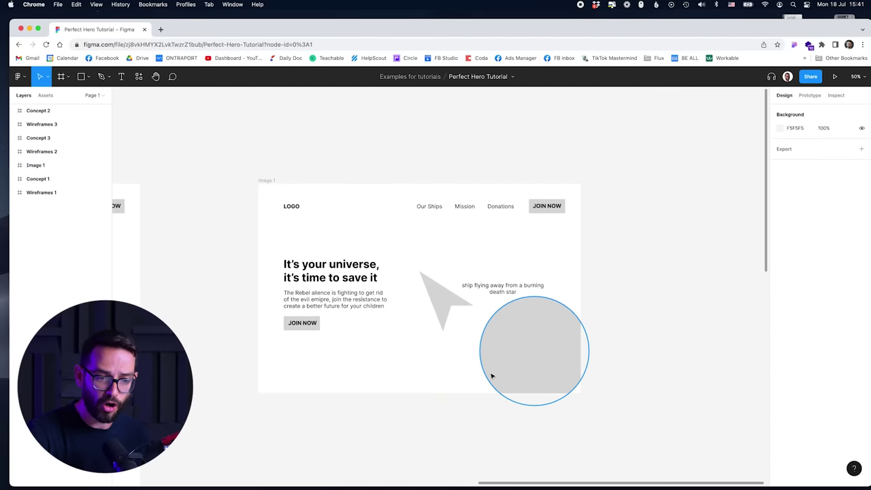
Step: Launch Photoshop and switch to the Star Wars fleet web article to browse its spaceship pictures
mouse_move(238, 476)
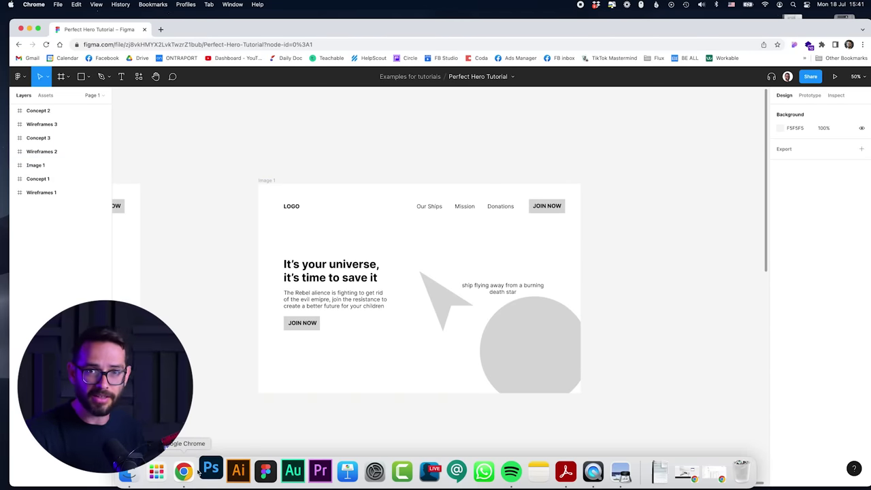
left_click(687, 472)
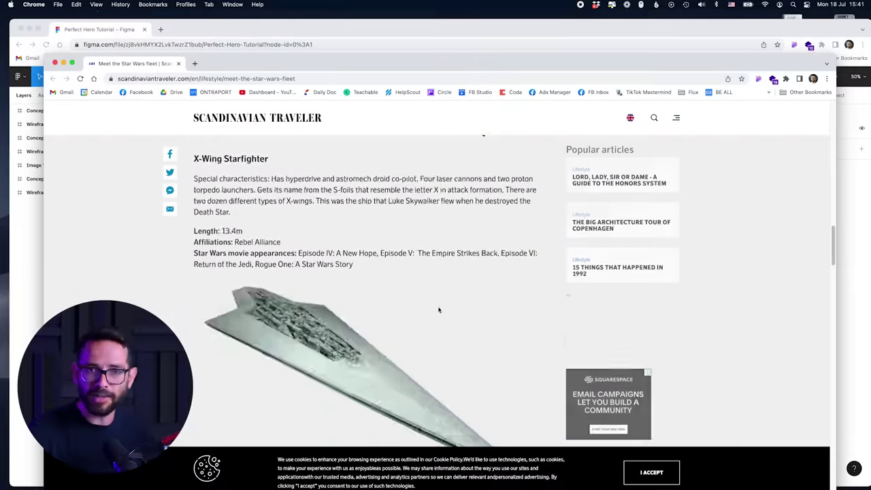
scroll(438, 310, "down", 20)
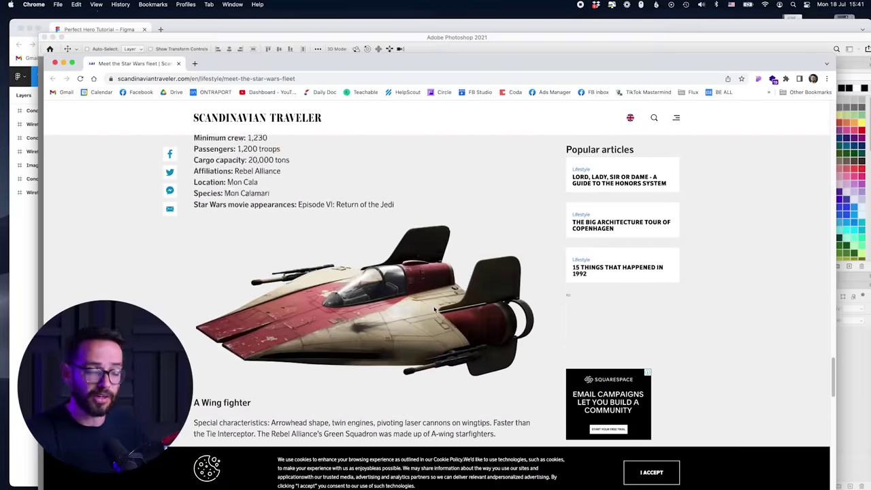
Step: Examine the Star Wars fleet article's ship pictures for one that suits the hero image, comparing the Millennium Falcon and the X-Wing Starfighter
scroll(434, 310, "down", 5)
scroll(433, 309, "up", 15)
scroll(431, 310, "down", 3)
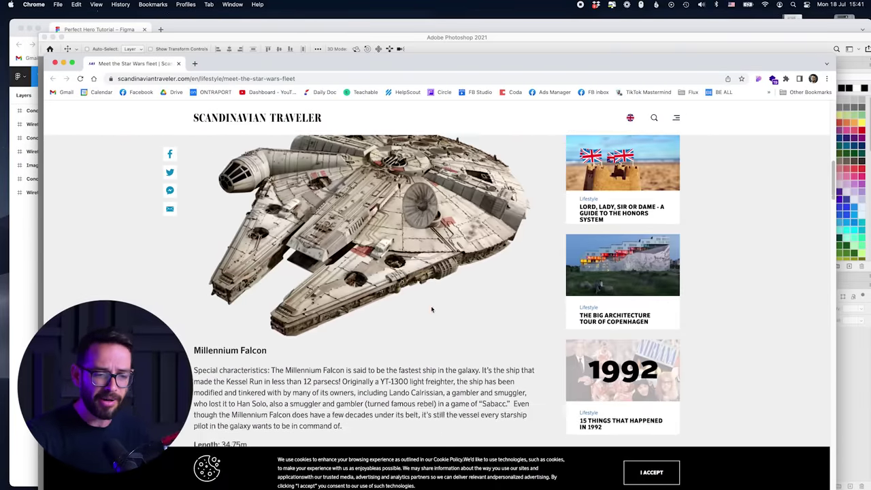
scroll(431, 310, "up", 1)
scroll(428, 307, "down", 4)
scroll(425, 306, "up", 10)
scroll(422, 304, "down", 1)
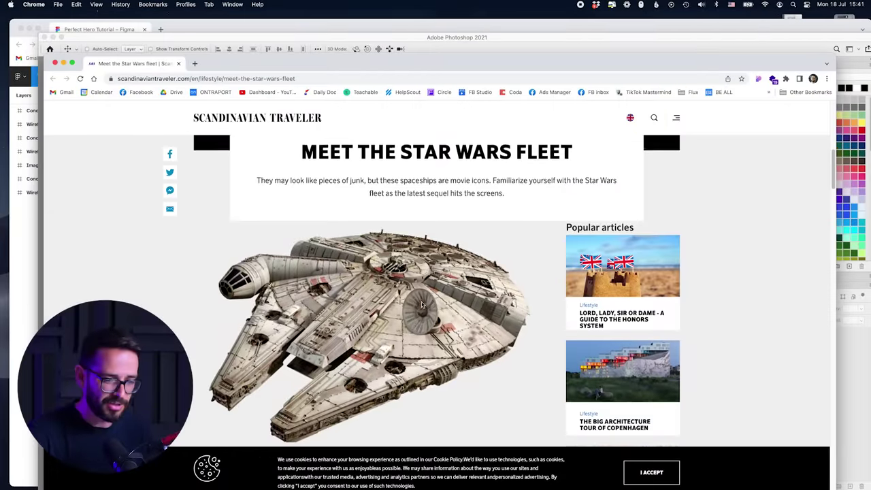
scroll(422, 305, "down", 2)
scroll(318, 287, "down", 8)
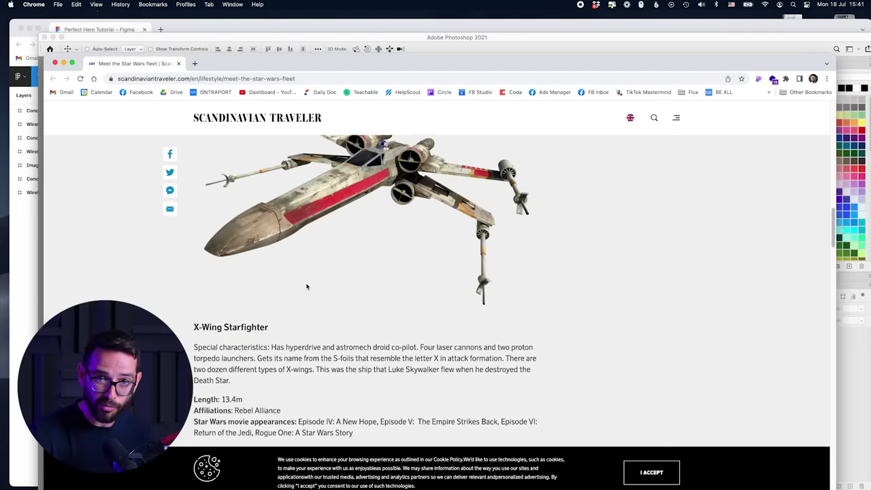
scroll(305, 286, "up", 2)
scroll(259, 299, "down", 3)
scroll(277, 215, "up", 3)
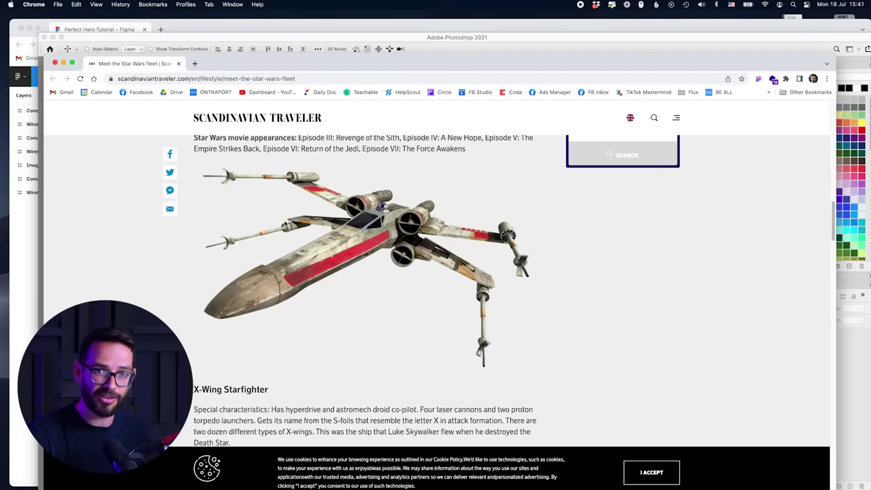
key("super+Tab")
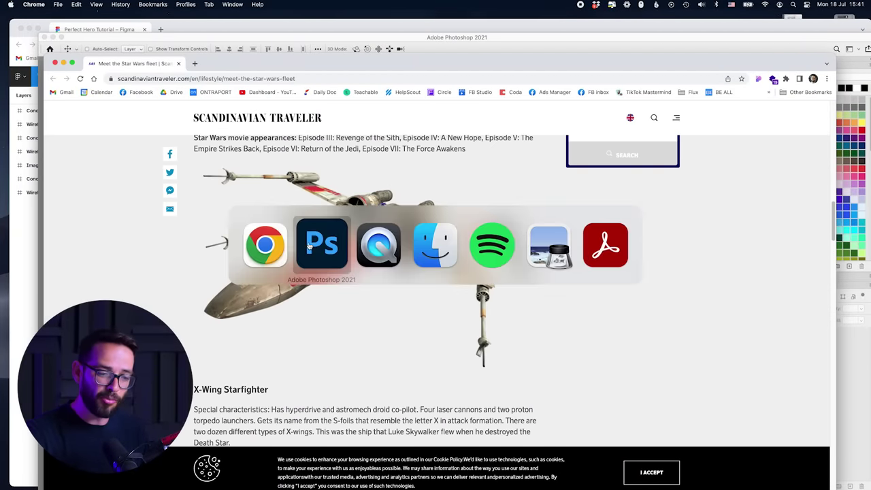
key("super+n")
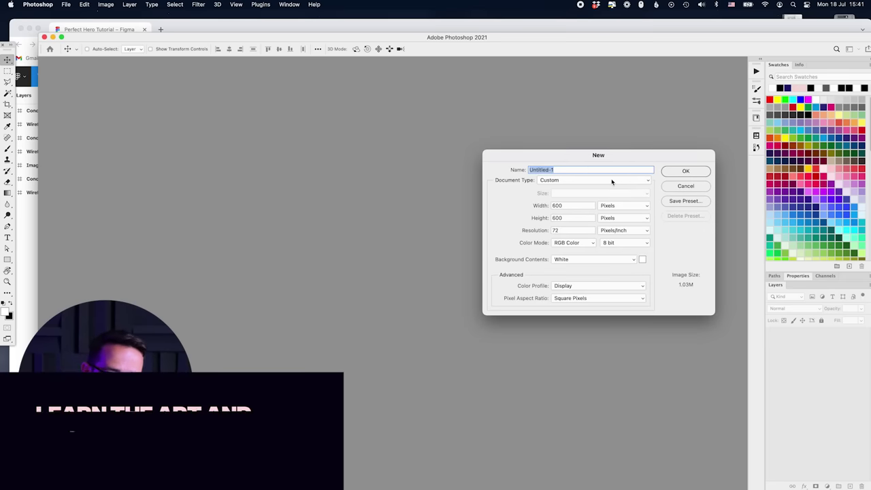
left_click(611, 181)
left_click(608, 182)
double_click(575, 205)
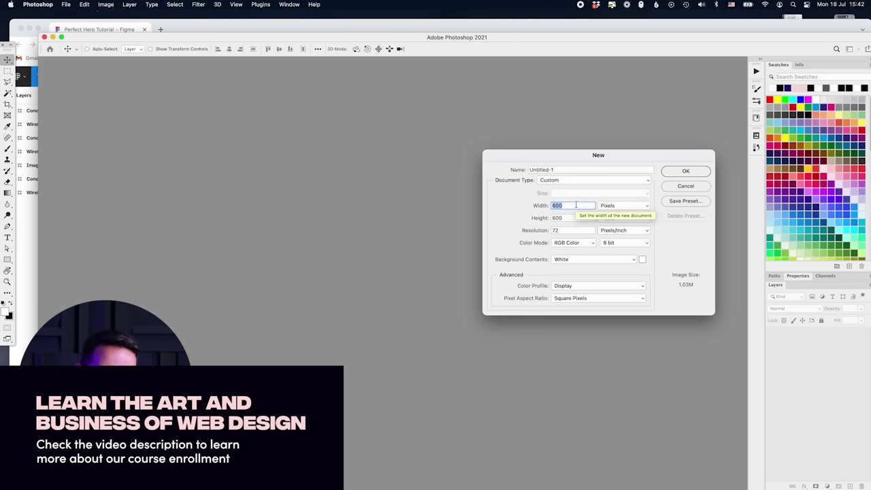
Step: Switch to Figma, export the Image 1 frame as a JPG and open the exported file in Photoshop
key("super+Tab")
key("super+grave")
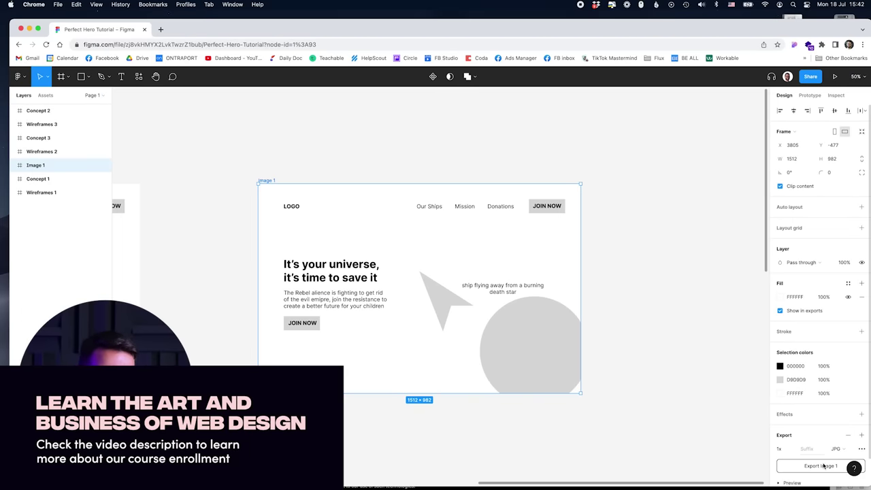
key("super+shift+e")
key("Return")
key("super+Tab")
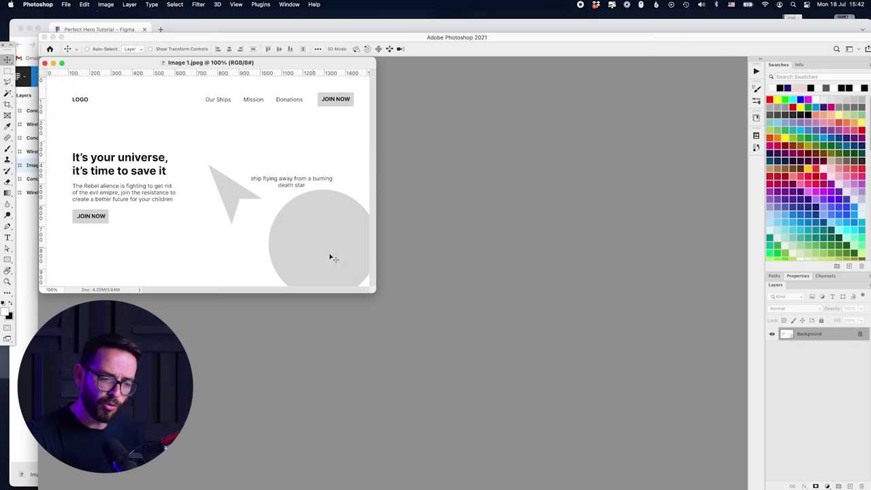
Step: Enlarge the Image 1.jpeg document window and invert the wireframe layer's colours to white text on black
left_click_drag(377, 293, 654, 399)
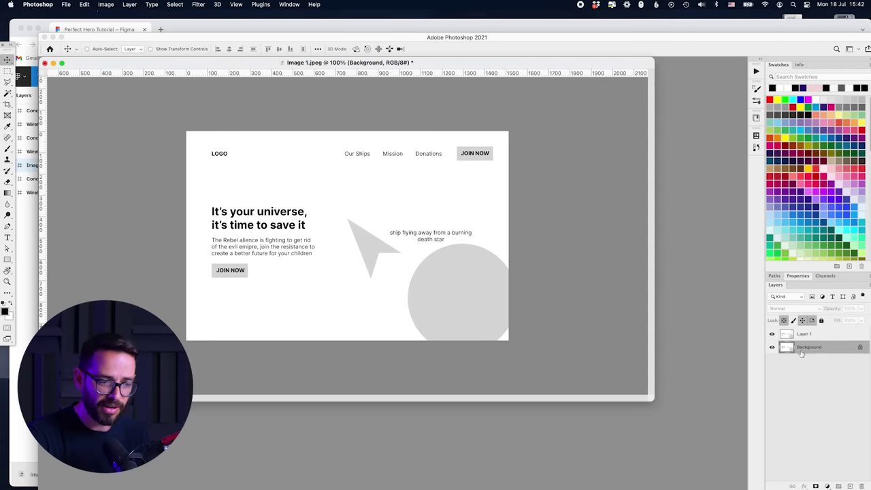
key("super+i")
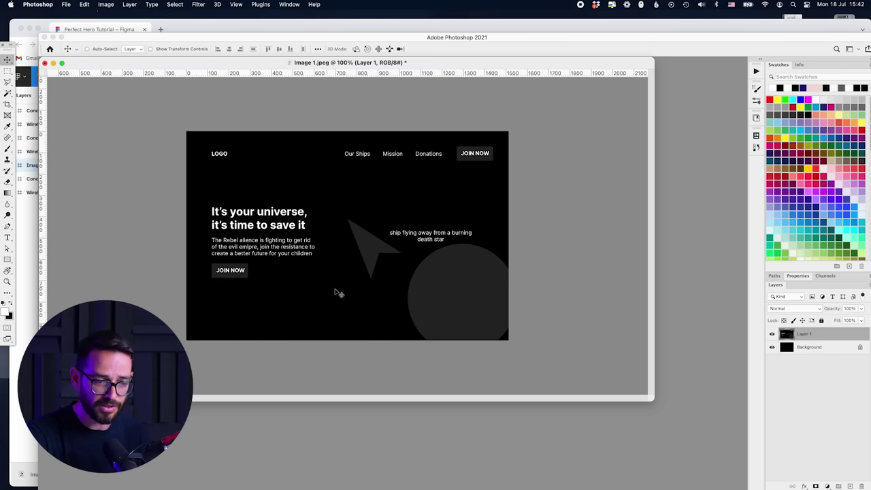
Step: Copy the X-Wing Starfighter picture from the fleet article in Chrome and paste it into the Image 1.jpeg document in Photoshop
key("super+Tab")
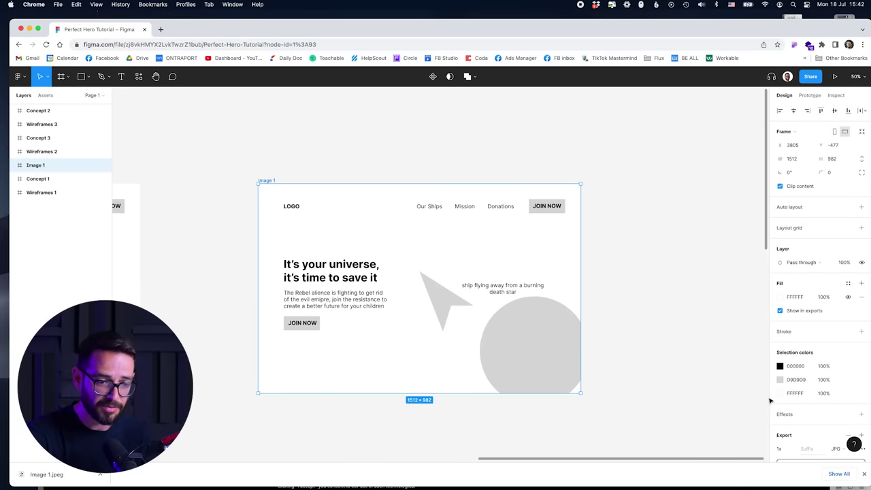
left_click(863, 474)
left_click_drag(869, 485, 804, 475)
left_click(816, 469)
right_click(361, 243)
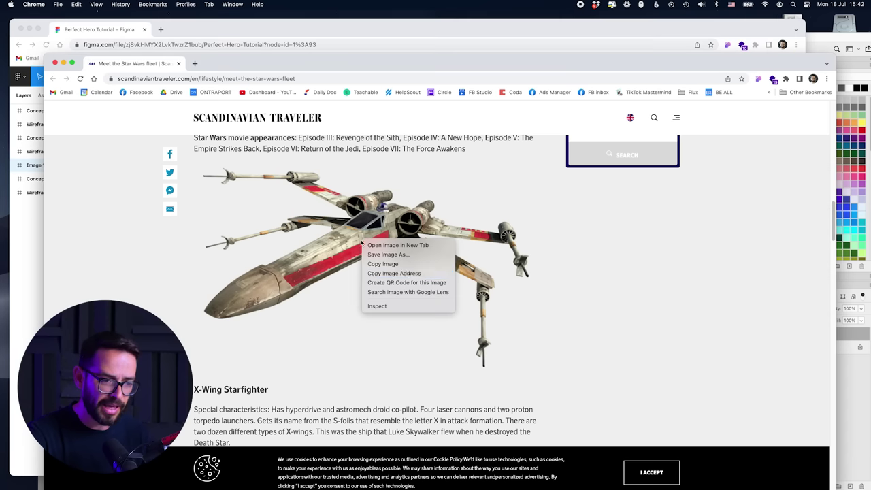
left_click(382, 263)
key("super+Tab")
key("super+v")
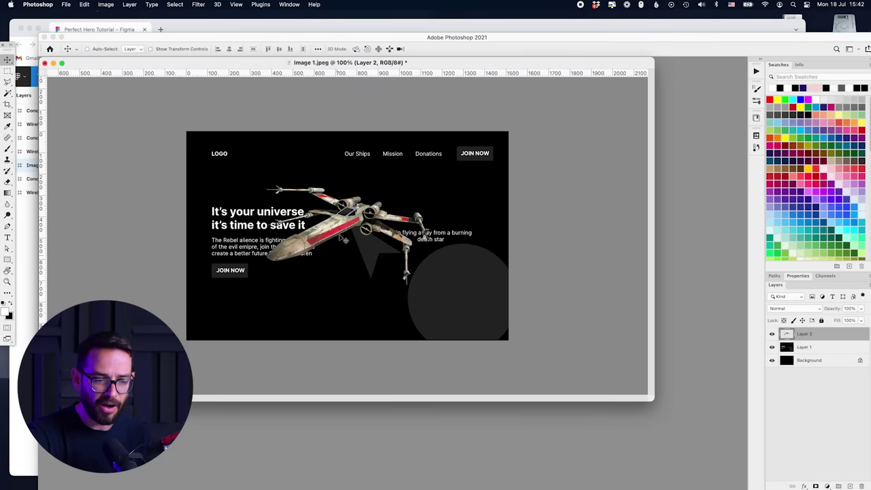
Step: Scale the X-wing to about 65% and place it in the lower part of the hero, beside the grey circle
left_click_drag(394, 228, 436, 252)
key("super+t")
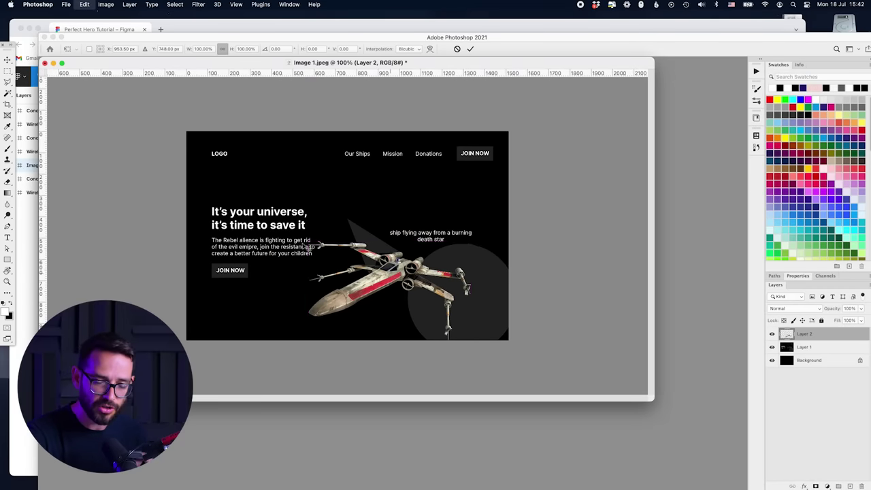
left_click_drag(307, 240, 331, 271)
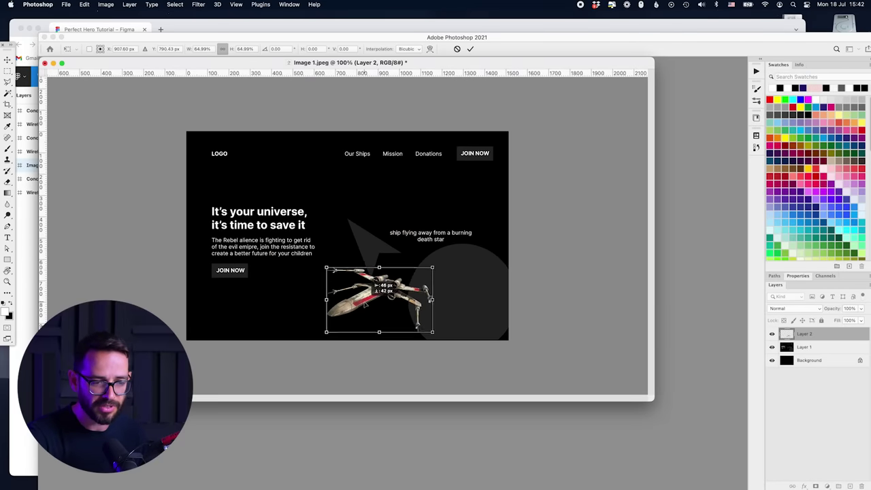
Step: Switch to Chrome, search Google Images for "ruined death star" and copy the 1,040 × 1,040 Death Star picture from Wookieepedia
key("super+Tab")
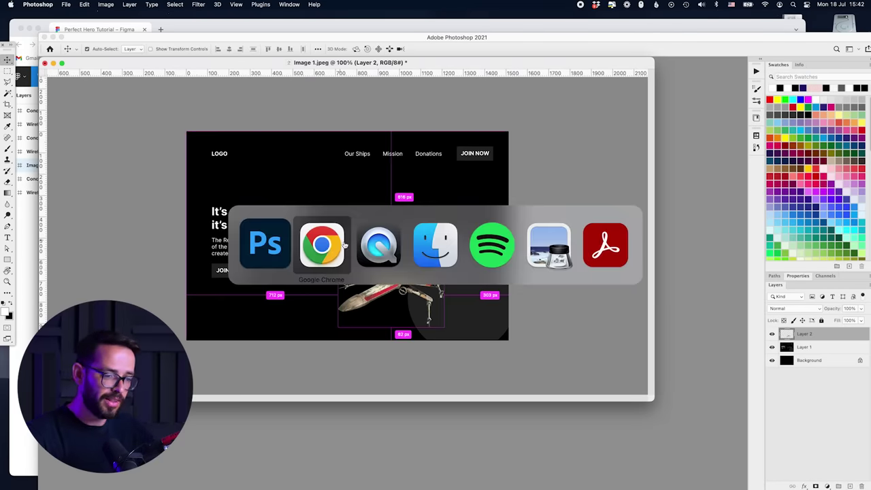
key("super+t")
type("ruined")
key("Return")
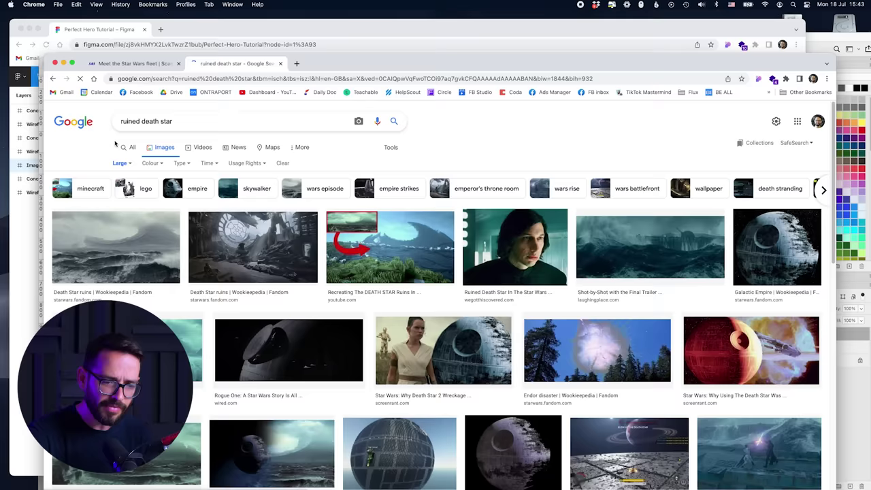
left_click(776, 246)
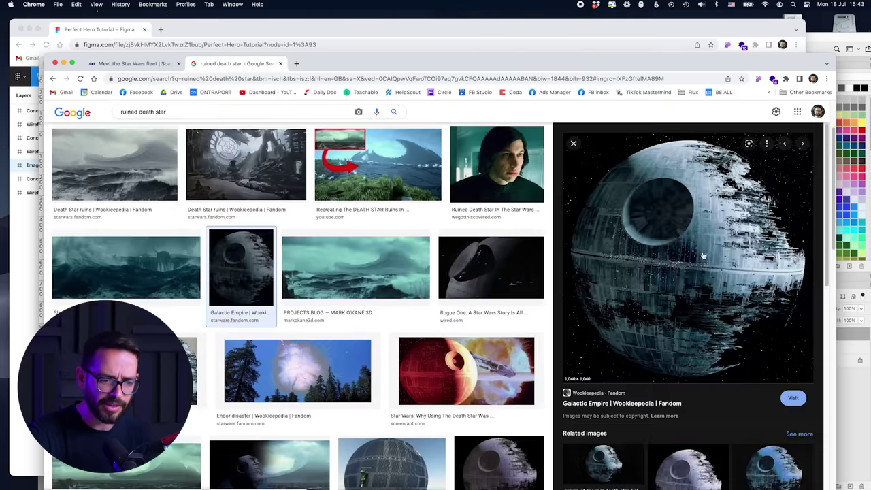
left_click(500, 429)
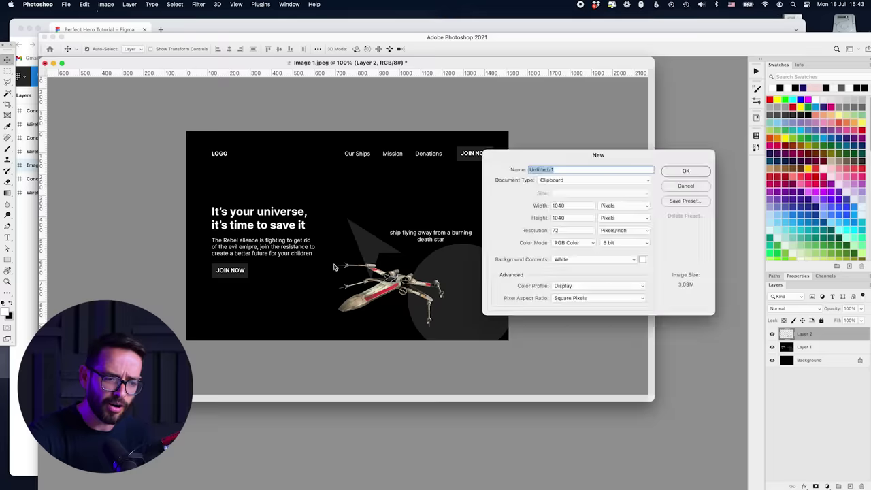
Step: Paste the Death Star into a new 1040 × 1040 px document and into Image 1.jpeg, scaling it there to about half size near the X-wing
key("Return")
key("super+v")
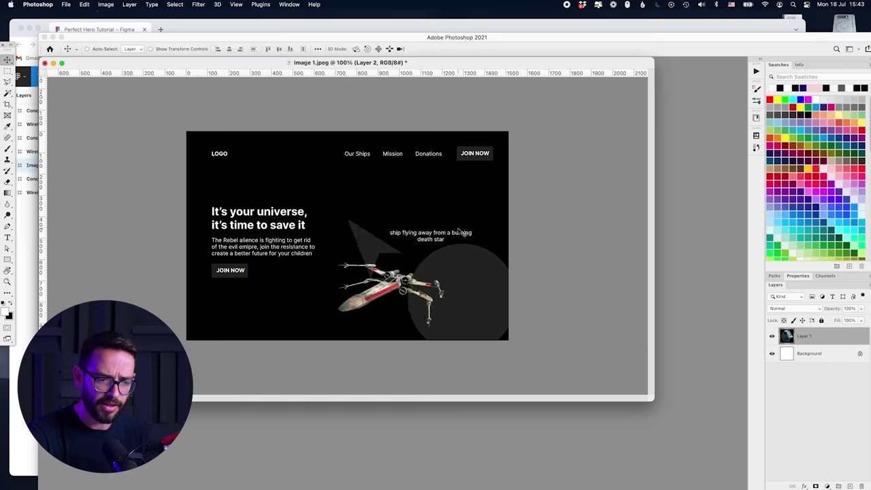
key("super+v")
key("super+t")
left_click_drag(285, 171, 384, 189)
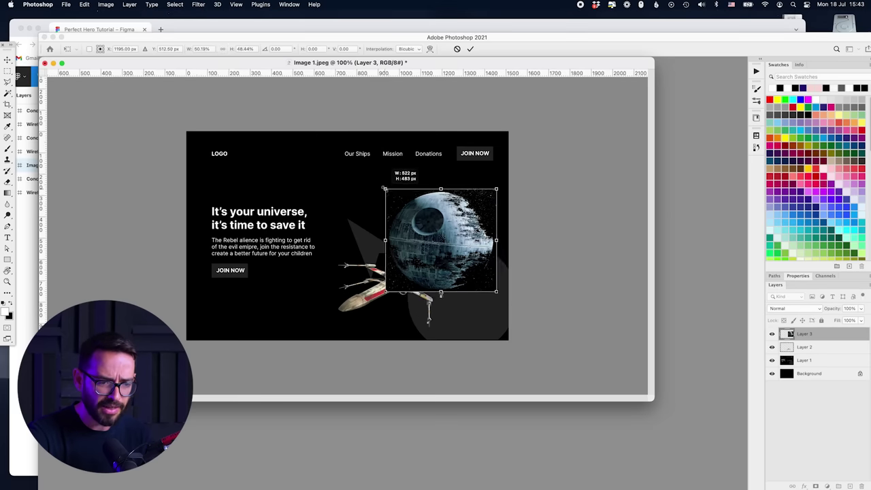
left_click_drag(409, 265, 402, 261)
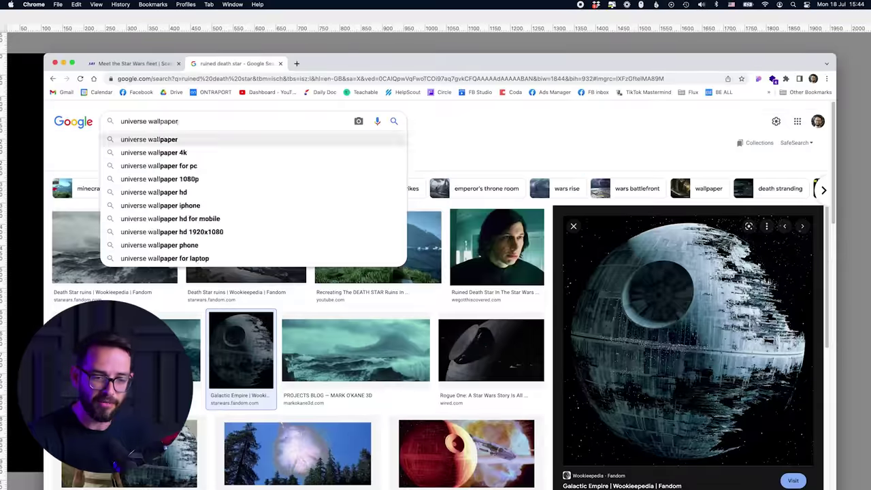
Step: Search Google Images for "universe wallpaper" and preview the dark blue starry picture among the related images
key("Return")
scroll(371, 297, "down", 2)
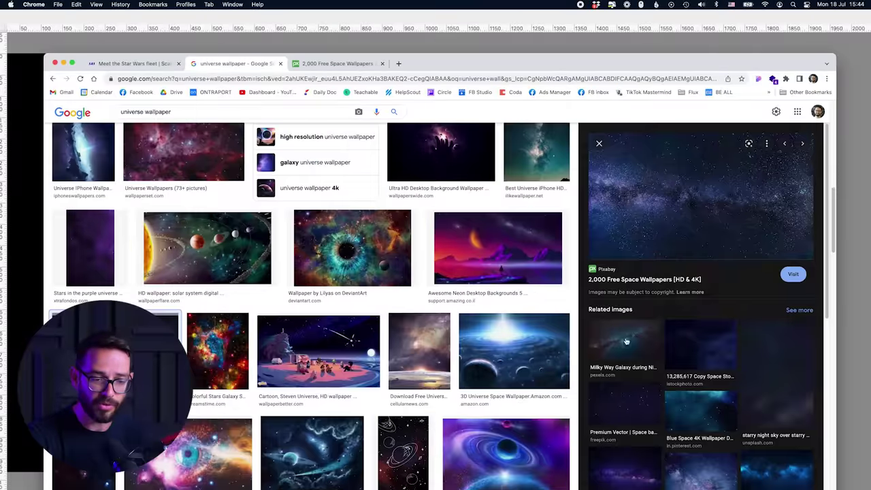
scroll(371, 297, "up", 2)
scroll(760, 396, "down", 1)
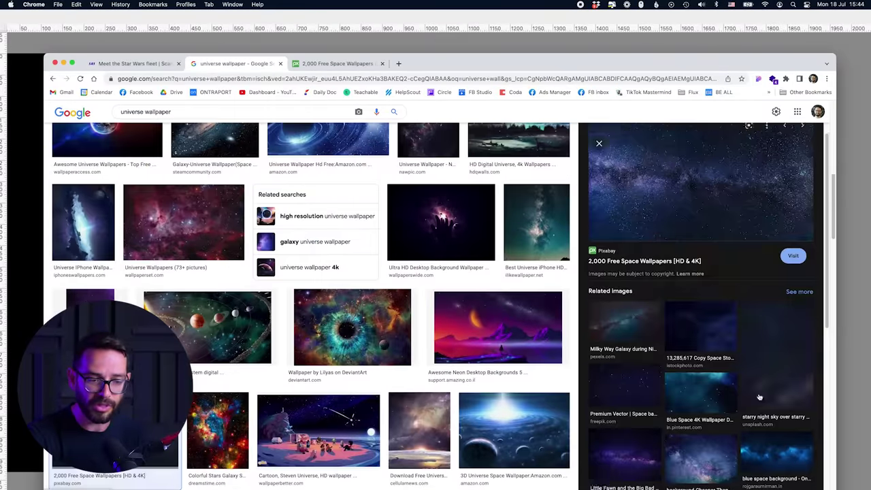
scroll(760, 397, "up", 1)
left_click(701, 347)
right_click(740, 188)
left_click(752, 285)
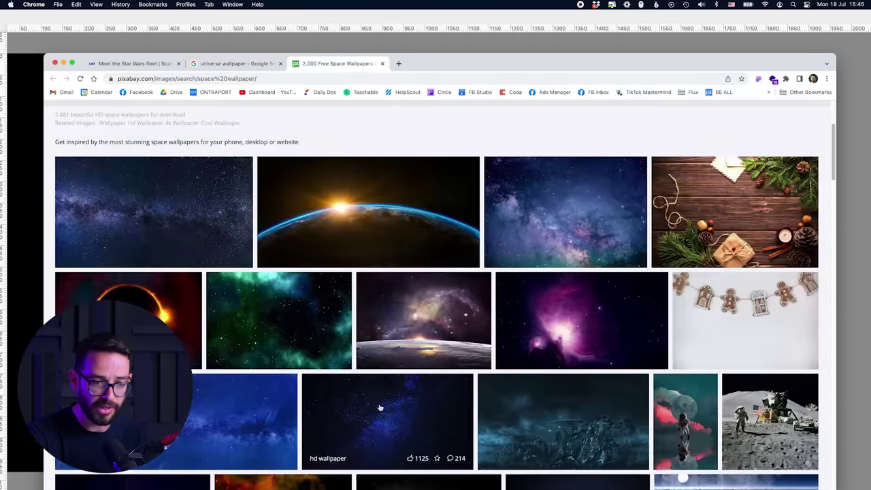
Step: Open the blue and purple starry sky photo on Pixabay and start its free download
left_click(379, 407)
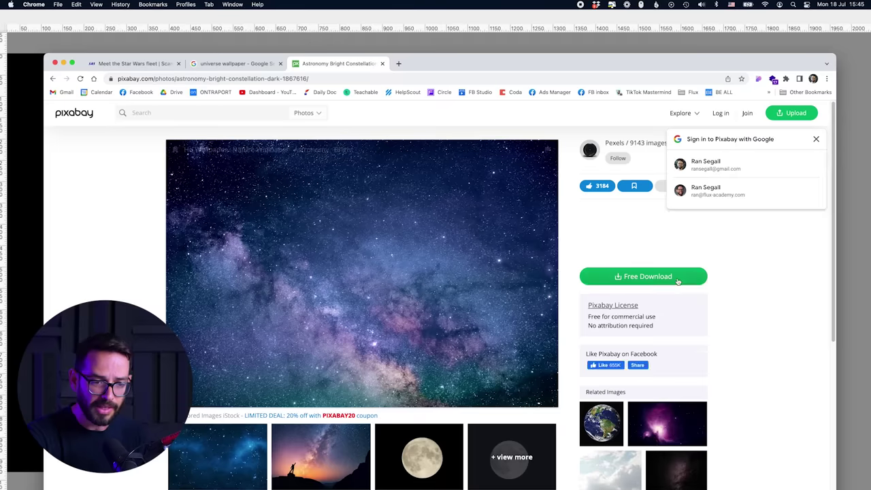
left_click(677, 276)
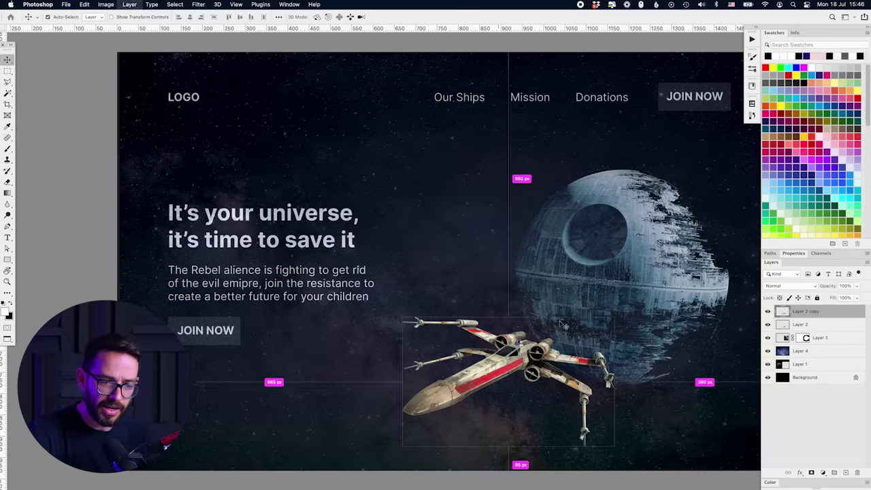
left_click(198, 4)
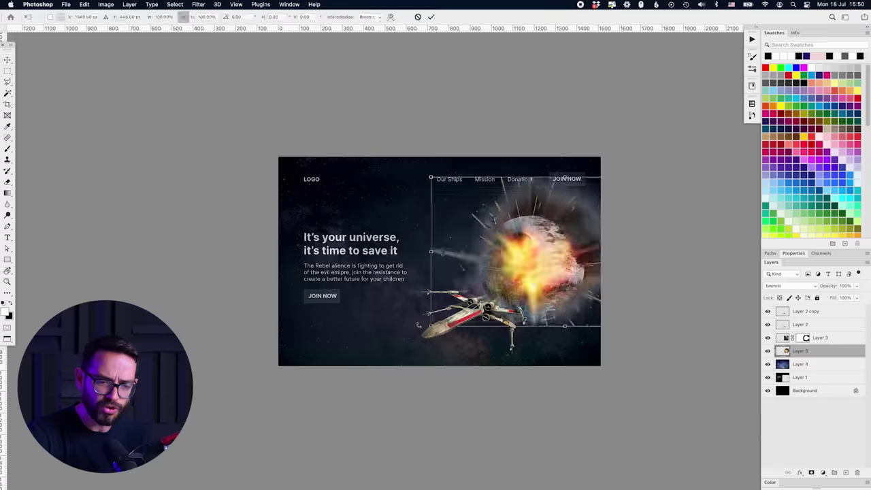
Step: Try blending explosion images around the Death Star, setting the fiery one to Screen mode with a Levels shadow input of about 48
key("shift+plus")
key("shift+plus")
key("shift+plus")
key("shift+plus")
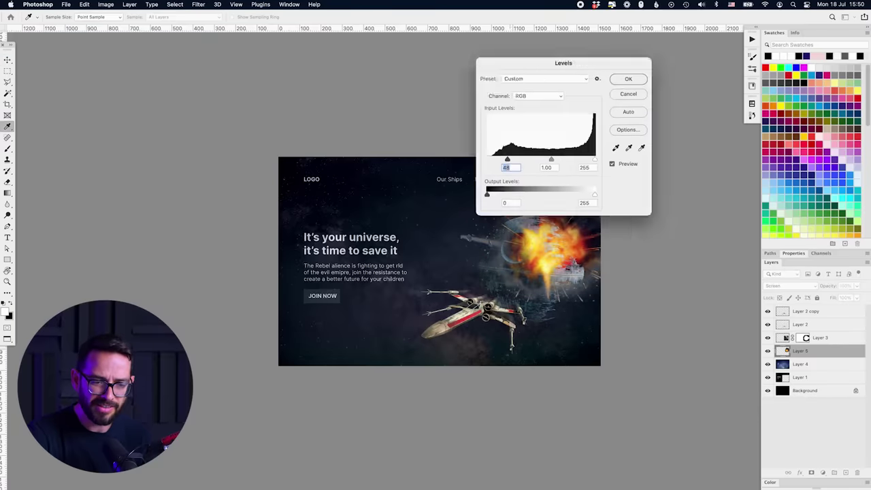
key("Return")
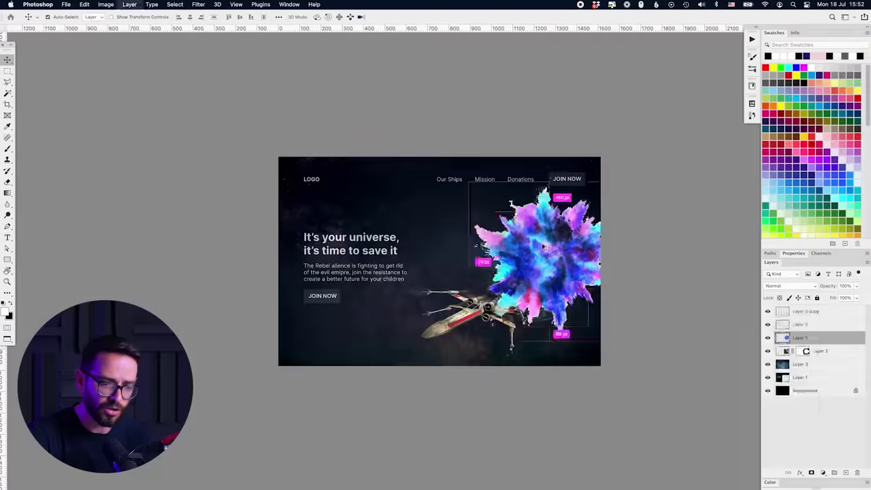
left_click(789, 285)
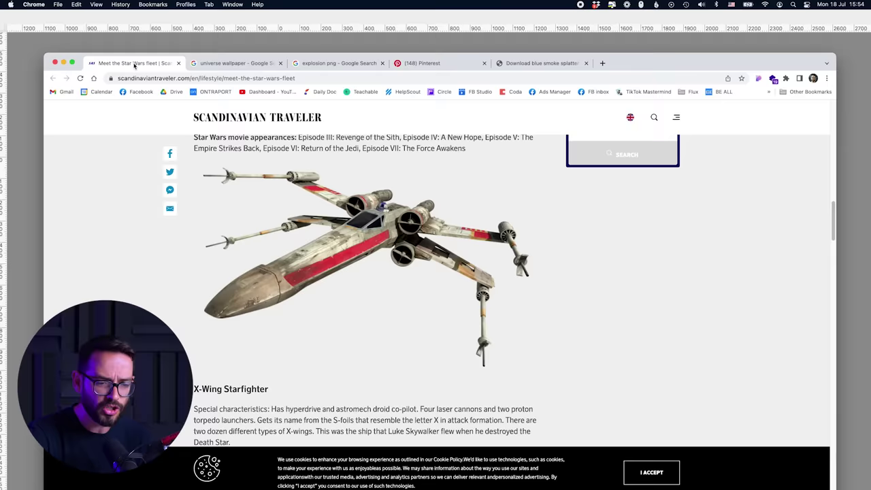
Step: Return to Photoshop, scale the X-wing down slightly and reposition it in front of the Death Star
key("super+Tab")
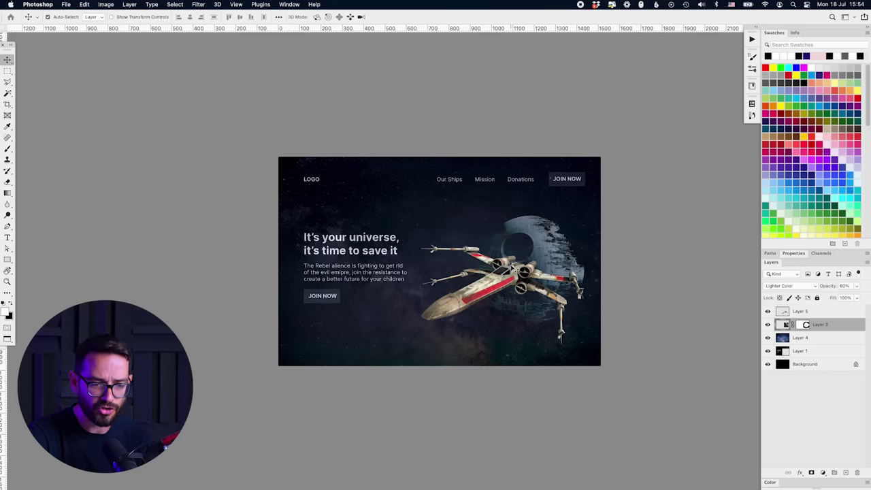
left_click(512, 266)
key("super+t")
left_click_drag(511, 266, 509, 275)
left_click_drag(418, 342, 435, 333)
left_click_drag(517, 268, 513, 270)
key("Return")
Step: Shrink the Death Star to about 46% behind the X-wing and shift the X-wing slightly down and to the left
left_click(515, 271)
key("super+t")
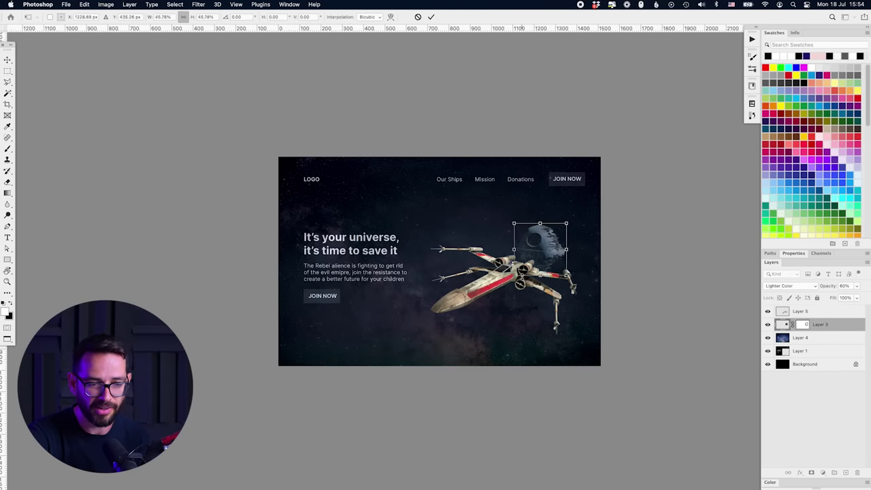
key("Return")
left_click_drag(478, 289, 474, 298)
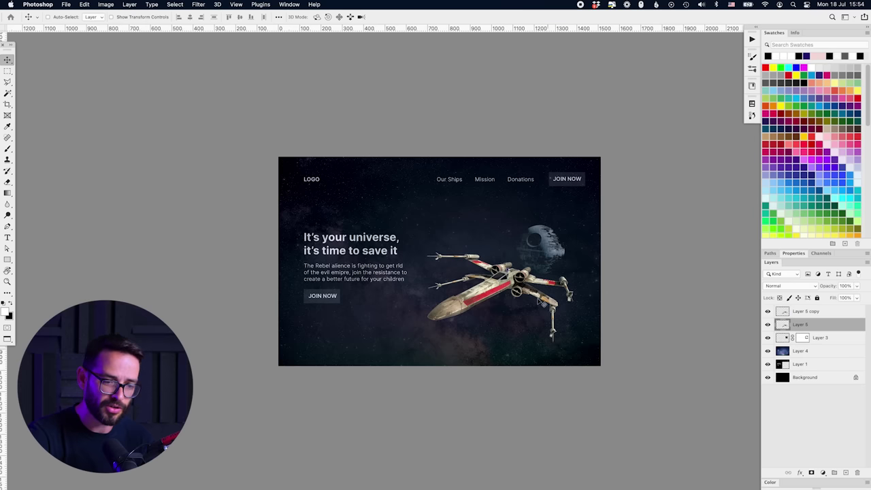
Step: Reapply the last blur filter to the lower X-wing copy, stretch it slightly behind the ship, and set its opacity to 33%
left_click(197, 4)
left_click(211, 15)
key("super+d")
key("v")
left_click_drag(515, 284, 517, 277)
key("super+t")
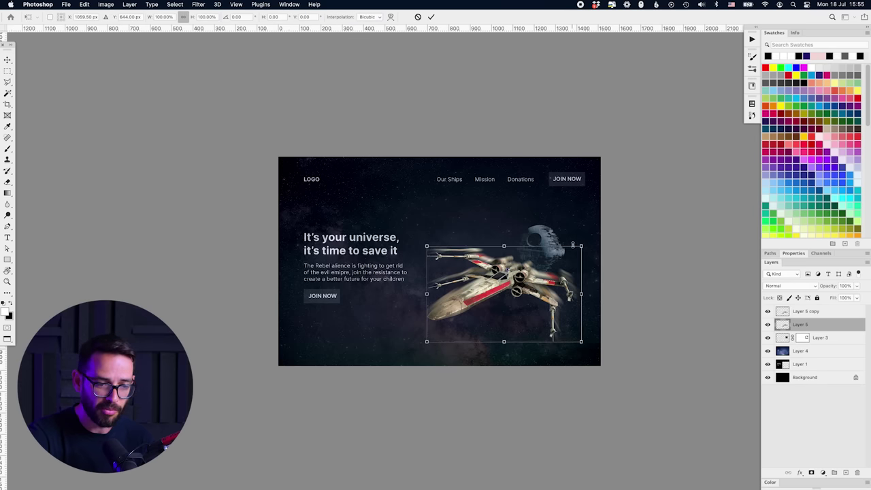
key("Return")
key("5")
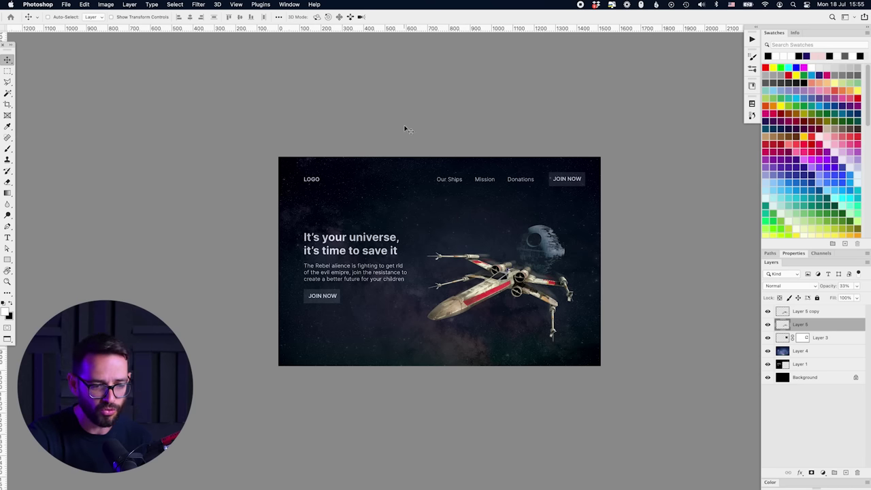
Step: Group the X-wing with its blurred copy, try moving the group over the text, and undo the move
left_click_drag(521, 281, 391, 299)
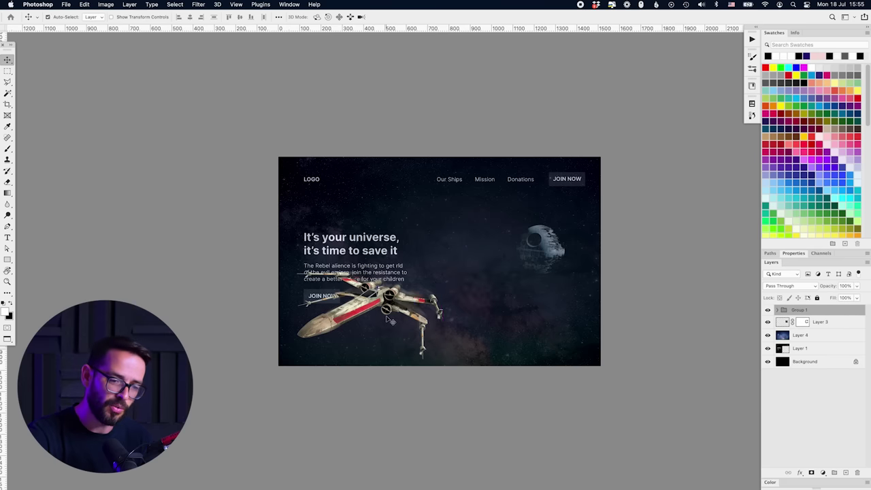
key("super+z")
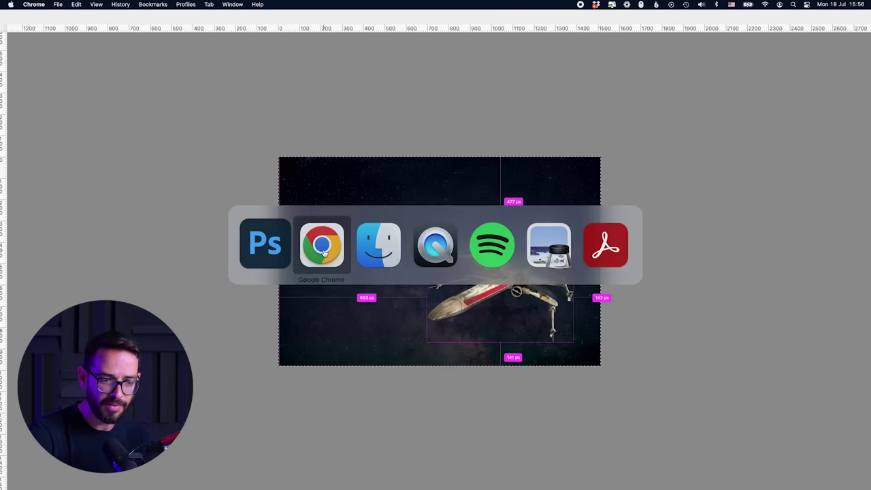
Step: Switch to the Figma file, paste the red Rebel emblem into the Image 1 frame, scale it down and place it at the logo position
key("super+Tab")
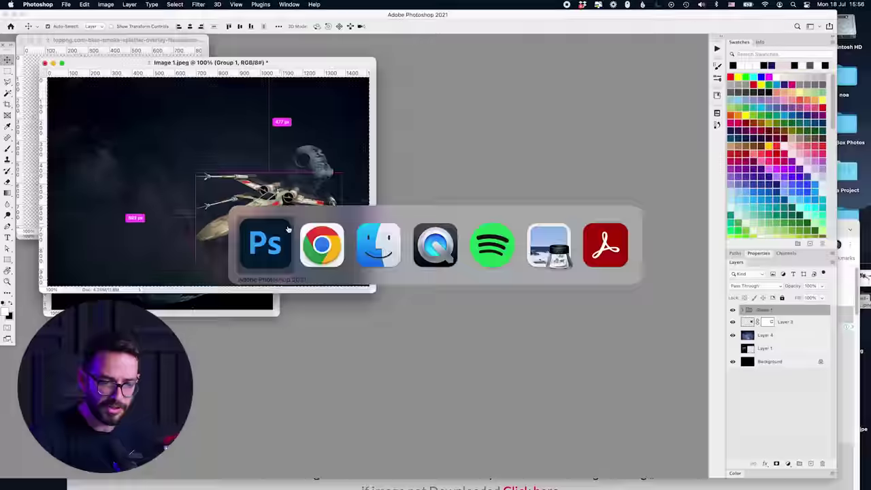
left_click(272, 181)
key("super+v")
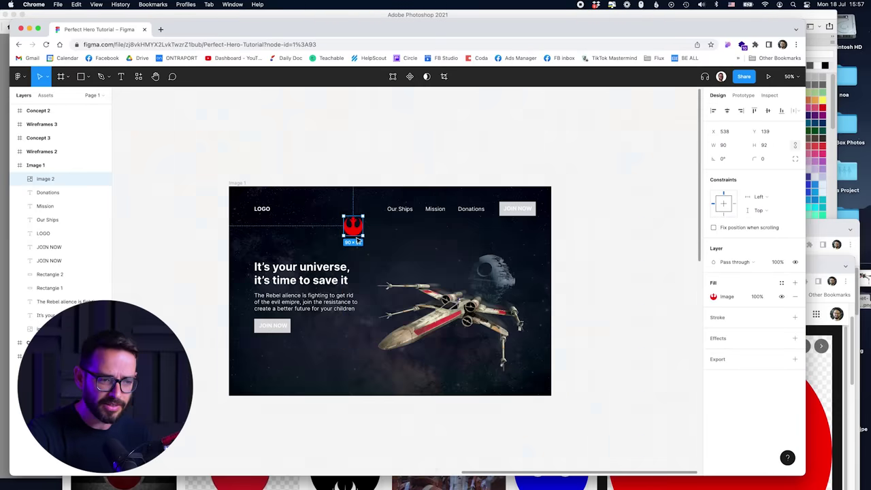
key("shift+0")
left_click_drag(492, 222, 423, 197)
left_click_drag(354, 195, 308, 194)
Step: Change the LOGO text to "Rebel Alliance" and align it right beside the emblem, level with the navigation links
left_click_drag(423, 196, 368, 198)
double_click(369, 196)
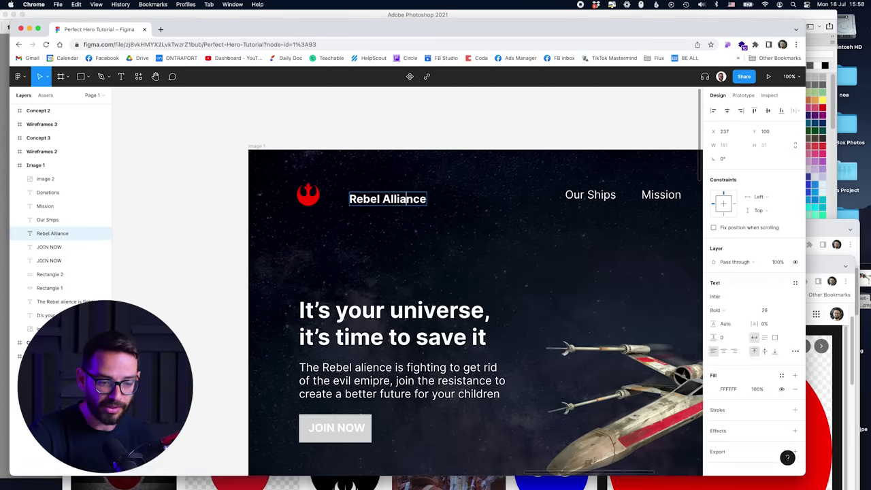
left_click_drag(401, 197, 378, 197)
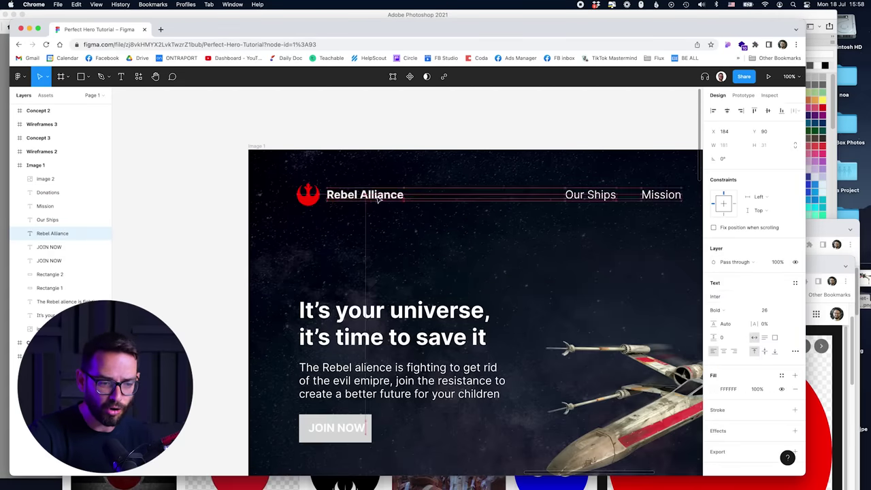
Step: Try the Gothic A1, Graphik and GT America fonts on the Rebel Alliance logo text
left_click(738, 295)
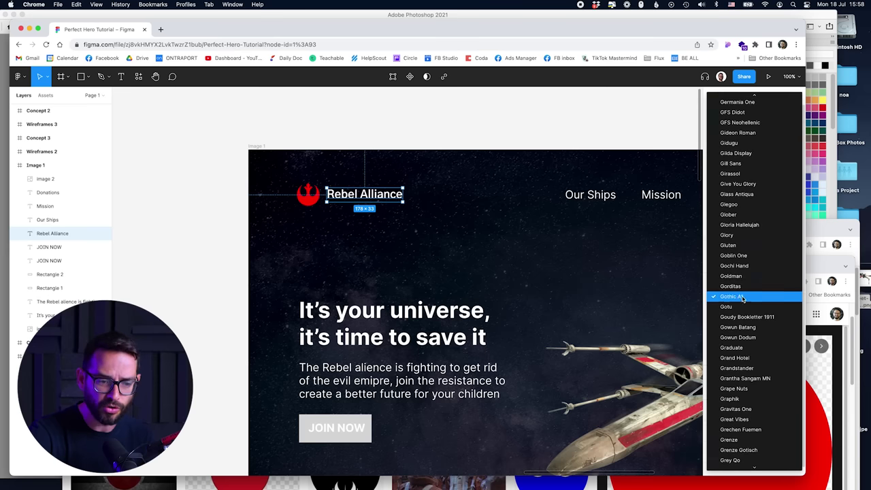
left_click(738, 399)
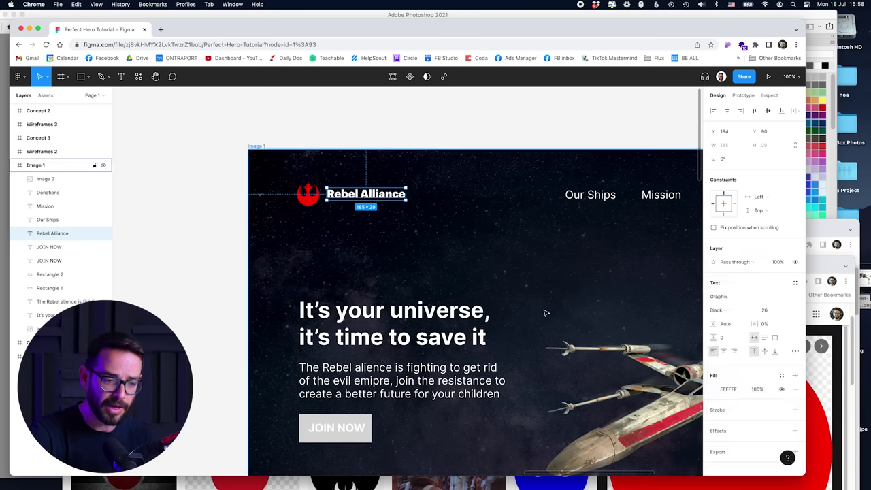
key("super+grave")
scroll(352, 306, "down", 4)
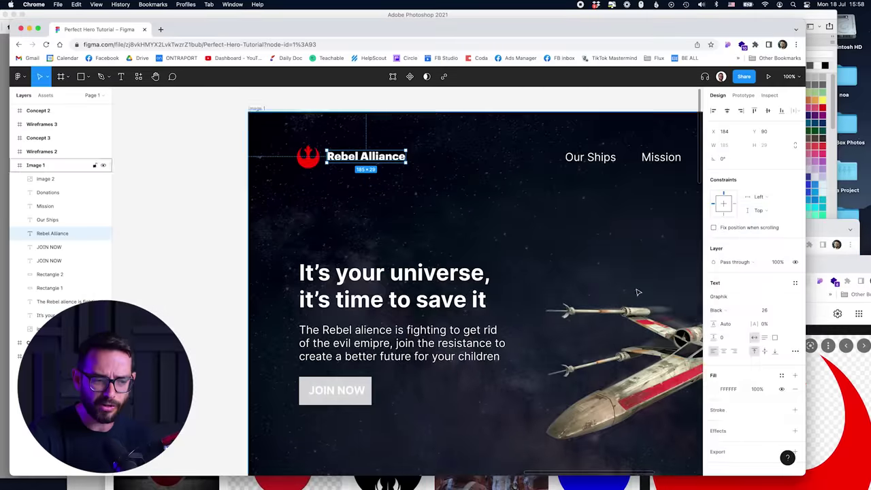
left_click(738, 296)
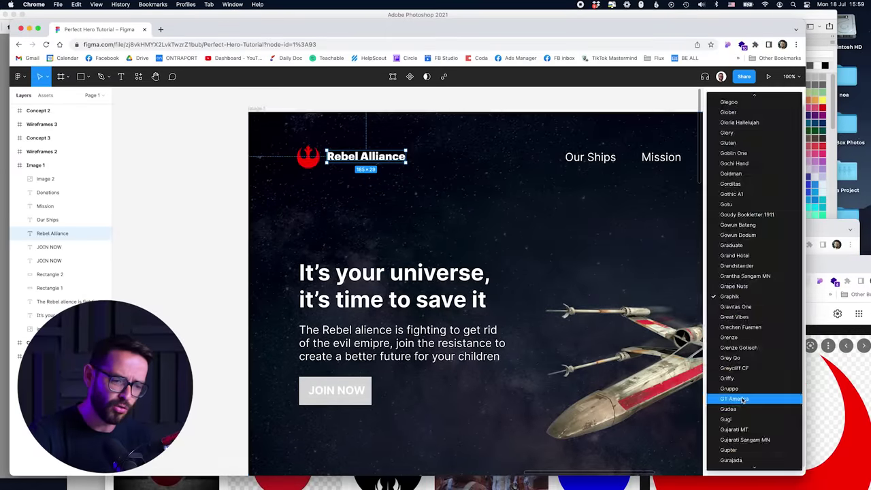
left_click(744, 402)
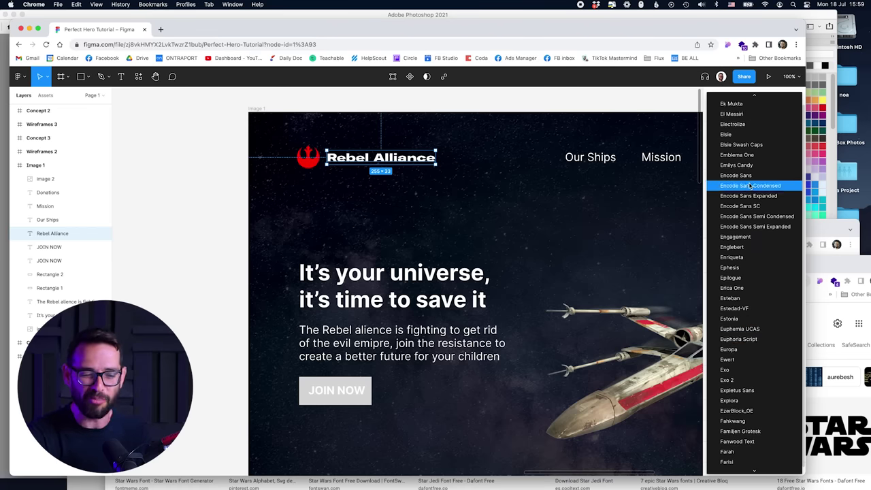
Step: Try further fonts on the logo text, including Droid Sans and DIN Alternate
left_click(733, 193)
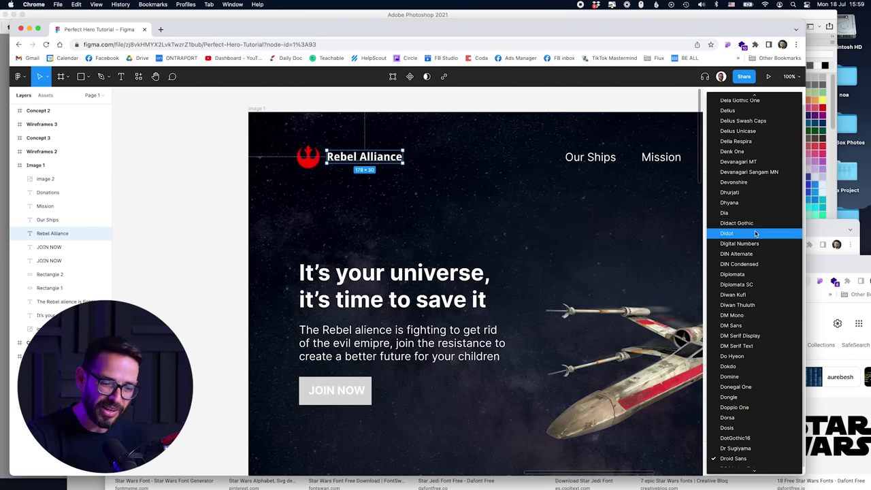
left_click(755, 233)
left_click(748, 289)
left_click(742, 318)
left_click(738, 287)
left_click(738, 278)
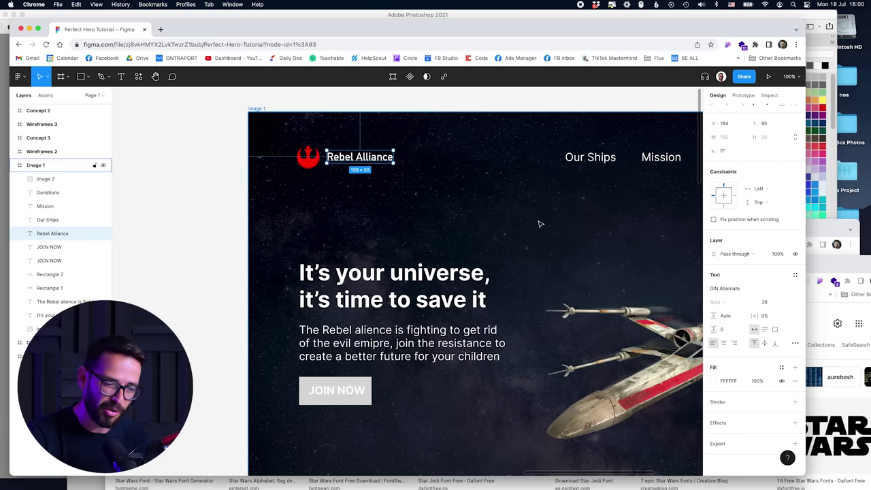
Step: Browse the fonts starting with A and try AppleGothic on the logo text
left_click(731, 288)
scroll(755, 204, "up", 5)
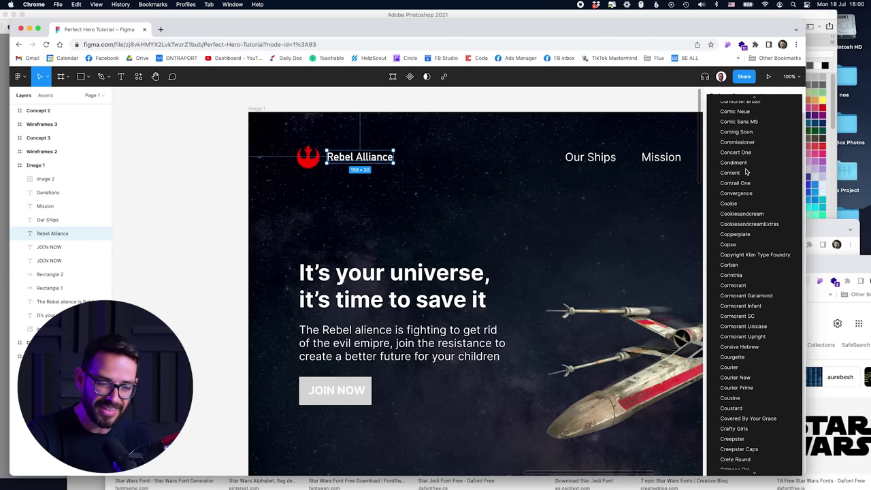
scroll(746, 163, "up", 5)
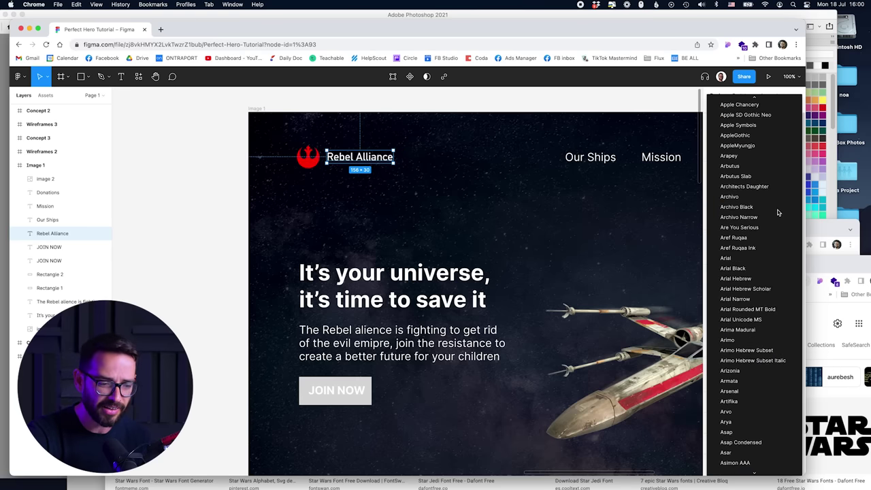
scroll(769, 218, "up", 3)
left_click(762, 232)
left_click(760, 291)
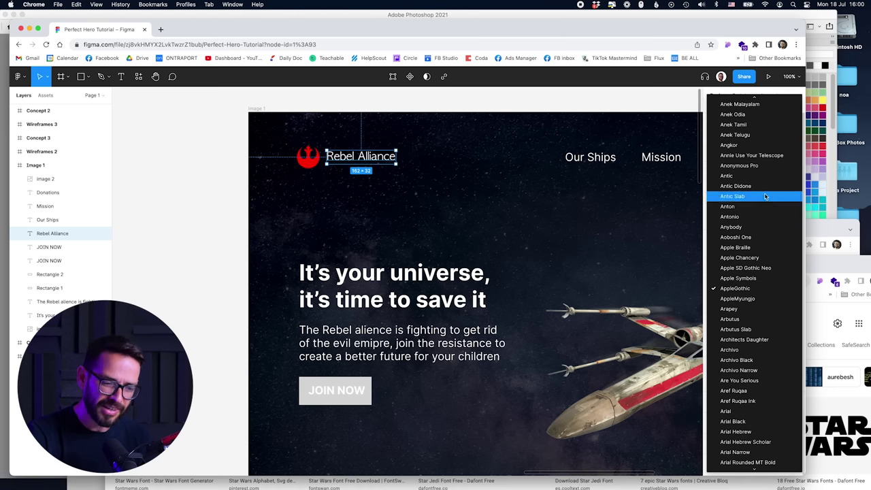
scroll(766, 231, "up", 5)
left_click(593, 169)
Step: Set the Rebel Alliance logo text in the TitlingGothicFB Narrow font
left_click(734, 289)
type("titl")
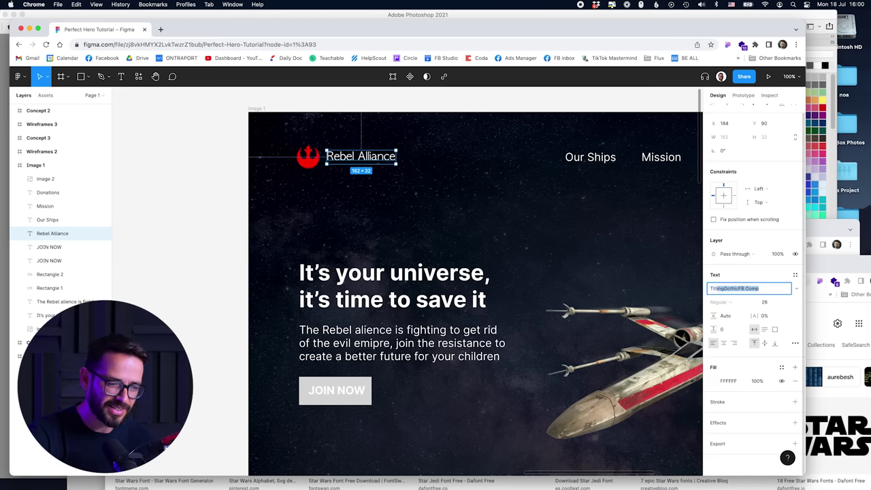
key("Return")
left_click(768, 290)
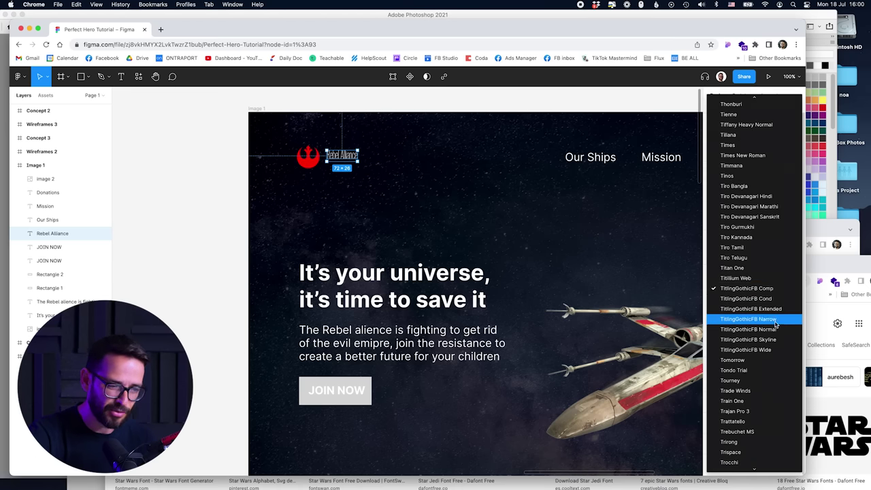
left_click(770, 320)
Step: Set the "It's your universe, it's time to save it" headline in TitlingGothicFB Narrow
left_click(420, 306)
left_click(738, 290)
type("TitlingGothicFB Narrow")
key("Return")
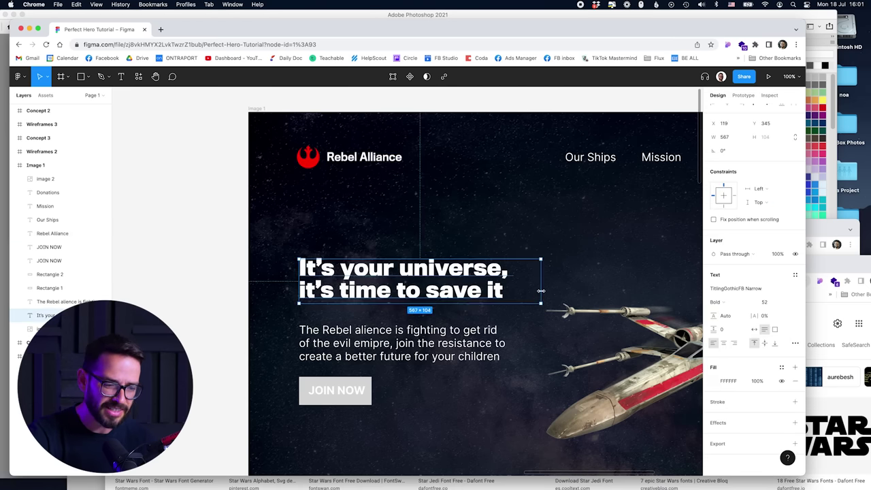
Step: Set the hero paragraph in TitlingGothicFB Normal with the Normal Light weight
left_click(415, 343)
left_click(740, 290)
type("TitlingGothicFB Narrow")
left_click(786, 288)
left_click(748, 299)
left_click(732, 302)
left_click(738, 293)
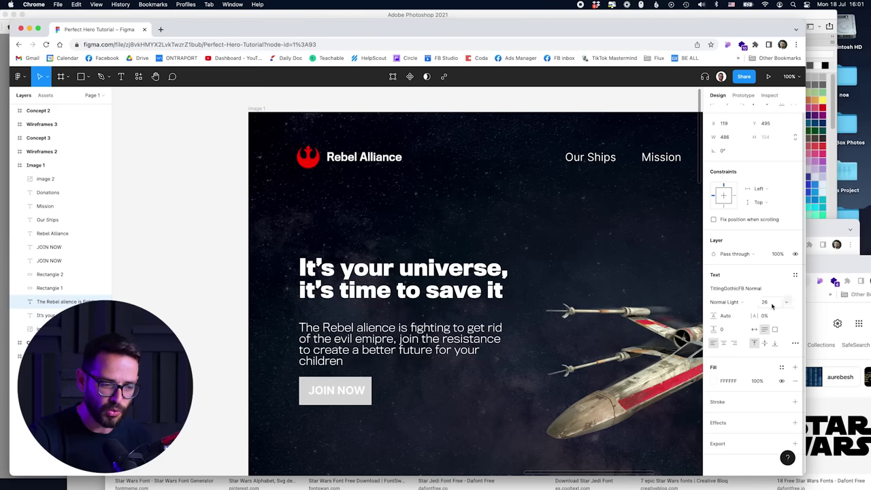
Step: Reduce the hero paragraph's font size, adjust its line height, and correct "alience" to "alliance" in the text
left_click(770, 302)
key("Down")
key("Down")
key("Down")
left_click(723, 317)
key("Up")
key("Up")
key("Up")
key("Up")
key("Up")
key("Up")
key("Escape")
Step: Set the hero paragraph to Normal Regular weight, size 18 and 120% line height
left_click(729, 302)
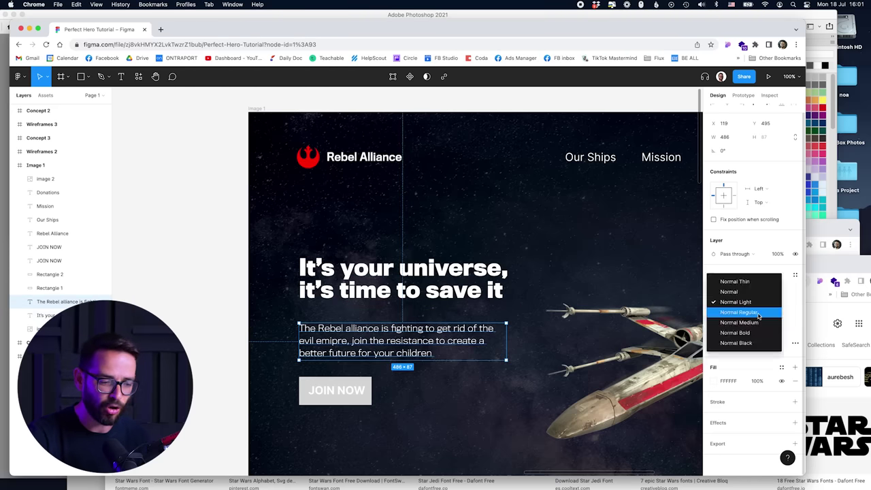
left_click(758, 312)
left_click(769, 302)
key("Down")
key("Down")
key("Down")
key("Down")
type("110")
key("Return")
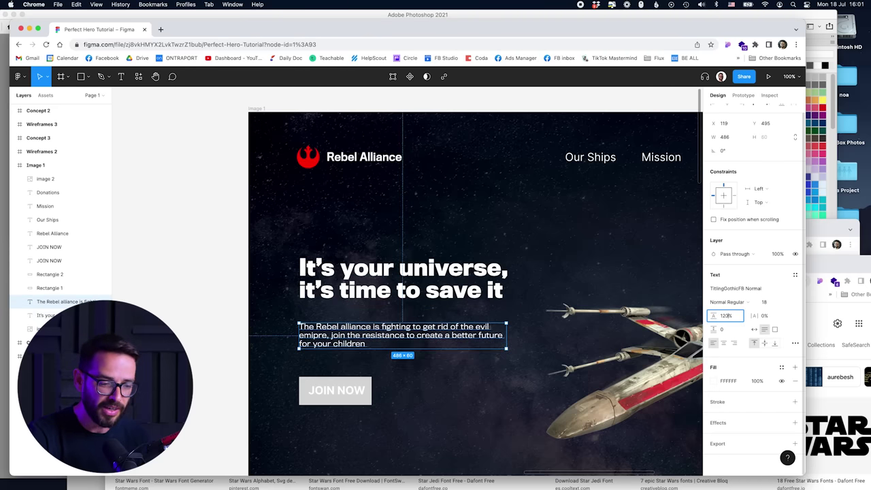
Step: Move the hero paragraph up so it sits closely beneath the headline
key("shift+Up")
key("shift+Up")
key("shift+Up")
key("shift+Up")
scroll(402, 292, "right", 4)
scroll(261, 341, "up", 1)
left_click(249, 352)
Step: Fill the hero button rectangle with the emblem's red and set its JOIN NOW label in TitlingGothicFB Narrow Bold
left_click(229, 401)
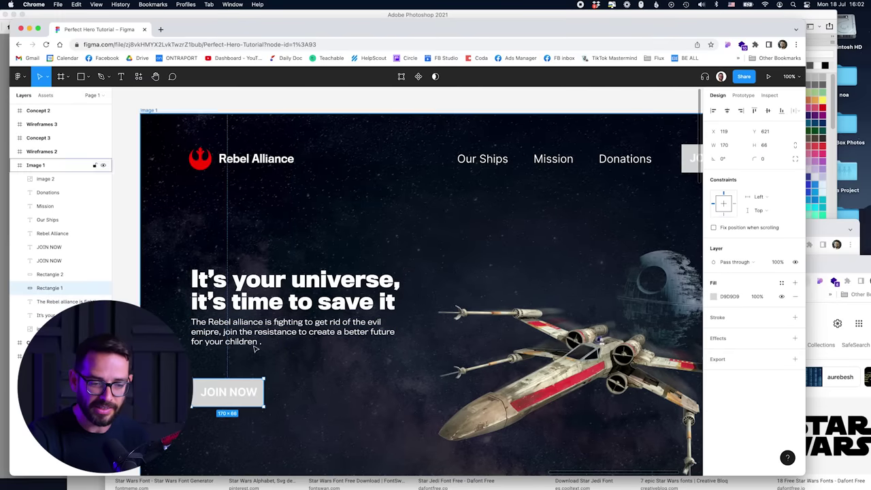
key("i")
left_click(200, 158)
left_click(229, 392)
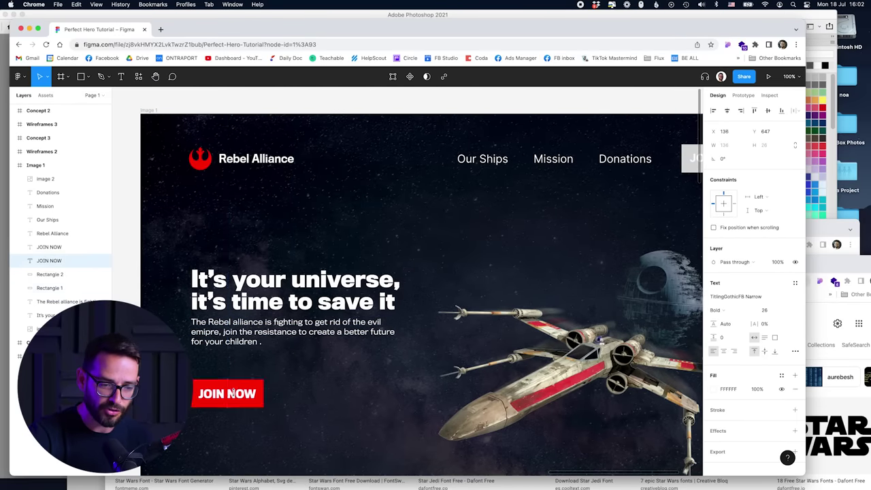
Step: Widen the red button to 215, centre the JOIN NOW label in it, and group the two
left_click(261, 401)
left_click_drag(263, 393, 282, 393)
left_click(227, 394)
left_click_drag(224, 388, 224, 392)
left_click(272, 400, "shift")
key("super+g")
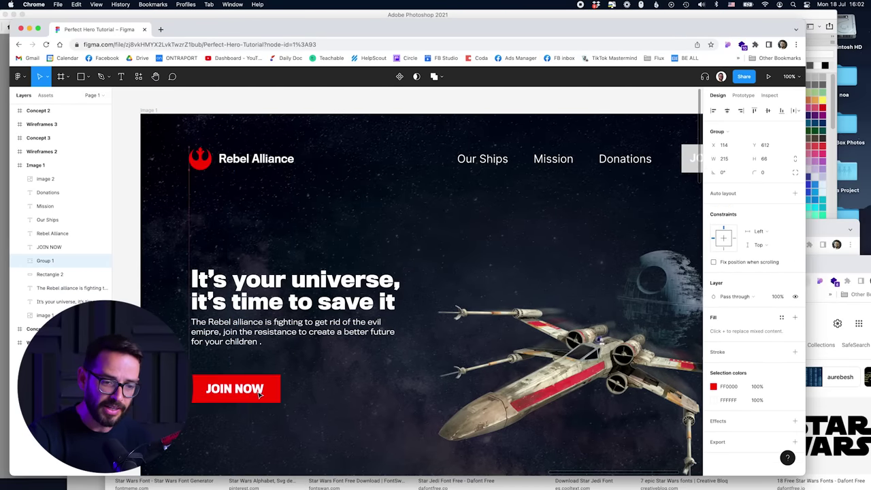
Step: Create a text style named "Body" from the hero paragraph
key("super+minus")
left_click(313, 302)
left_click(315, 324)
left_click(794, 283)
left_click(792, 298)
type("Body")
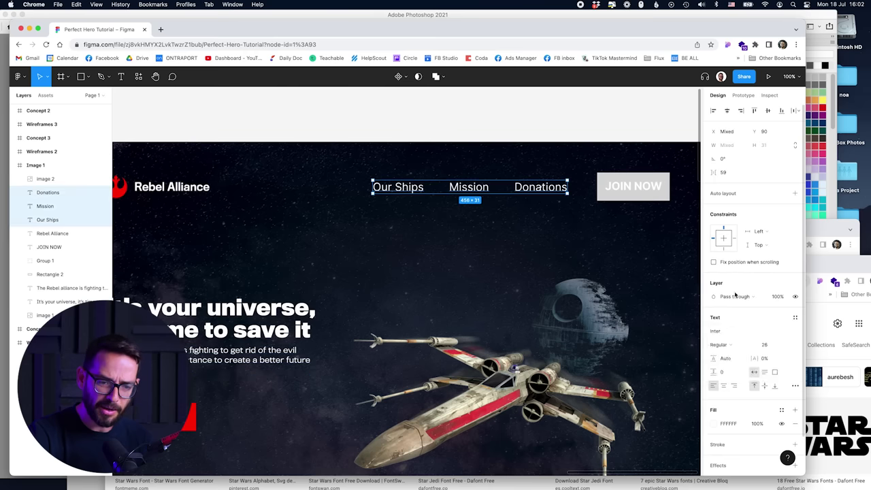
Step: Apply the Body style to the navigation links and rebuild the header JOIN NOW button with no fill and an FF0000 stroke
left_click_drag(680, 211, 627, 161)
left_click(660, 191)
left_click(795, 297)
left_click(794, 303)
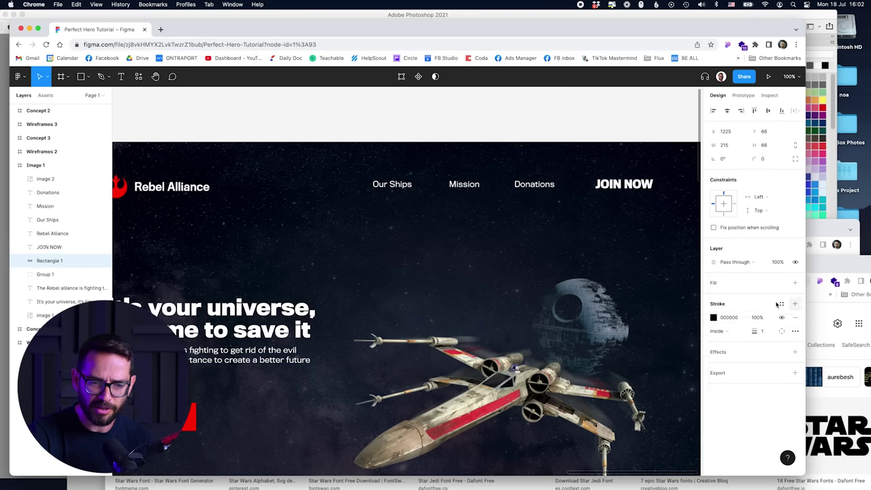
left_click(713, 317)
type("ff0000")
Step: Reduce the header JOIN NOW label's font size, shrink the red outline to fit, and centre the label inside it
left_click(624, 184)
left_click(765, 310)
key("Down")
key("Down")
key("Down")
key("Down")
key("Down")
left_click(660, 190)
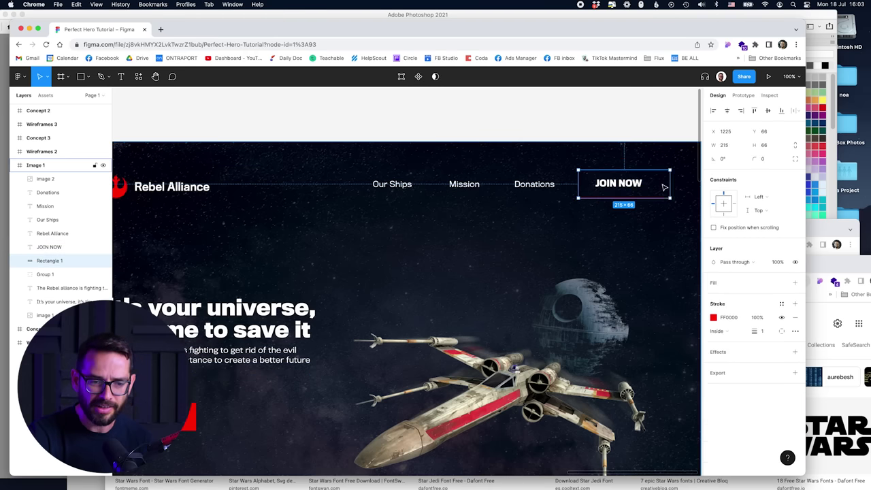
left_click(608, 158)
mouse_move(605, 185)
left_mouse_down()
mouse_move(624, 185)
mouse_move(604, 187)
left_mouse_up()
left_click(606, 154)
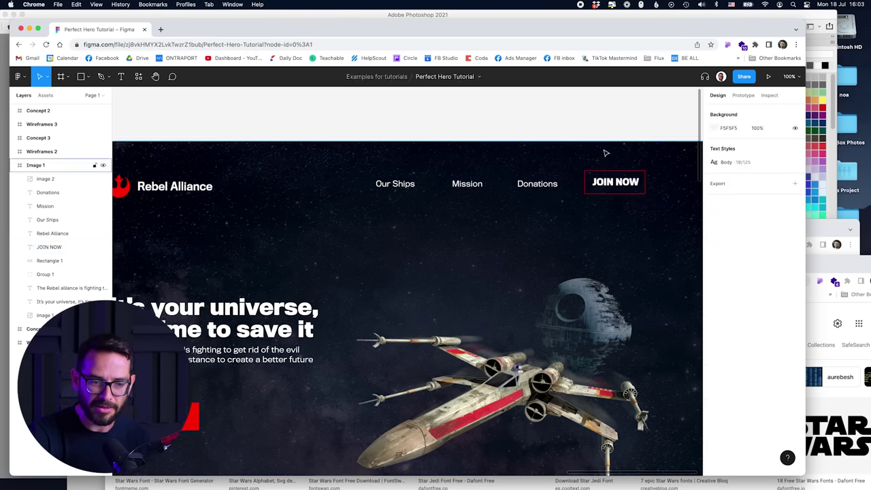
Step: Enlarge the headline's font size, widen its text box to keep two lines, and move it up
key("super+minus")
scroll(426, 184, "right", 1)
left_click(283, 408)
left_click(263, 344)
left_click(263, 317)
left_click(285, 295)
left_click(771, 311)
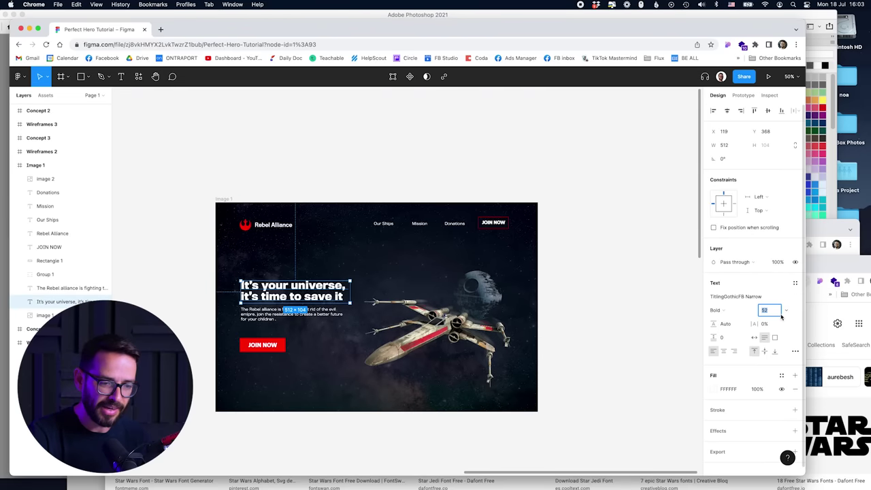
left_click_drag(351, 307, 374, 306)
left_click_drag(310, 300, 310, 284)
Step: Widen the paragraph's text box and move the paragraph and the red JOIN NOW button up under the headline
left_click_drag(299, 320, 299, 310)
left_click_drag(347, 306, 366, 306)
left_click(240, 354)
left_click_drag(258, 346, 257, 323)
Step: Group the headline, paragraph and red button, and move the group down to centre it vertically in the hero
left_click_drag(179, 265, 287, 355)
left_click(304, 280)
left_click(300, 303, "shift")
key("super+g")
left_click_drag(265, 323, 265, 342)
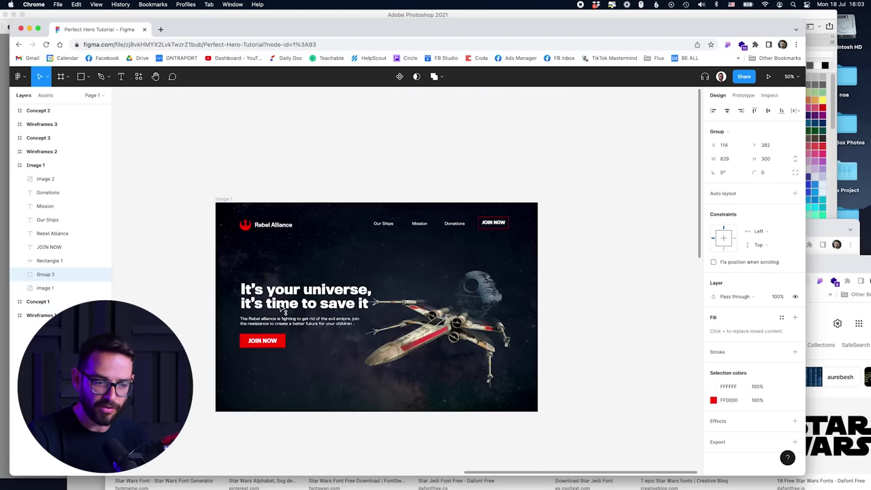
Step: Switch to Photoshop, nudge the X-wing group right to clear the headline, and copy the whole merged image
left_click(319, 249)
key("super+Tab")
key("shift+Right")
left_click(445, 199)
key("super+d")
key("shift+Right")
key("shift+Right")
key("super+a")
key("super+shift+c")
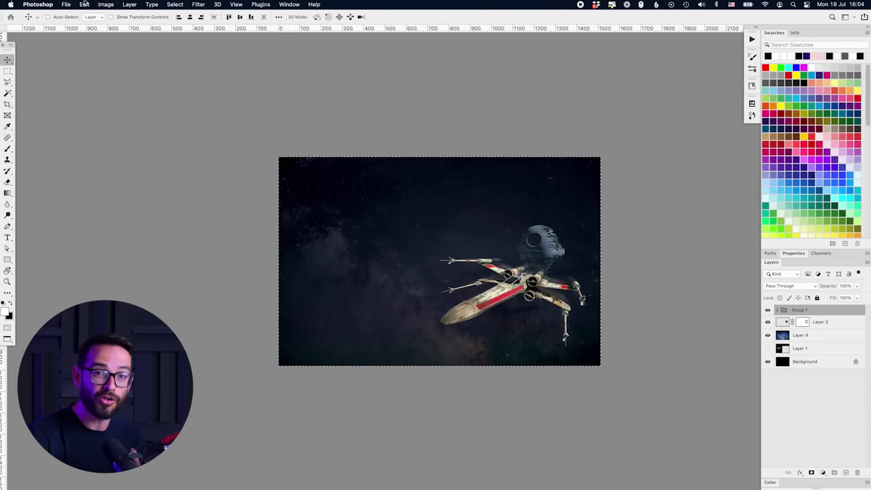
Step: Return to Figma, replace the hero image with the updated composite, and group the emblem with the Rebel Alliance text
key("super+Tab")
left_click(296, 276)
scroll(302, 204, "down", 1)
left_click(307, 135)
left_click_drag(161, 193, 299, 249)
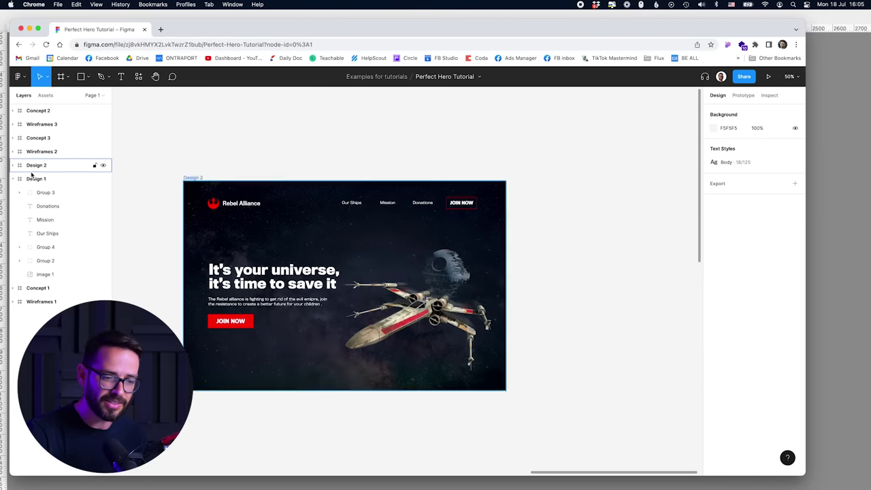
Step: Widen the hero's red button to about 349 px and change its label to "JOIN NOW FOR FREE"
key("super+z")
scroll(220, 167, "left", 5)
scroll(421, 204, "right", 4)
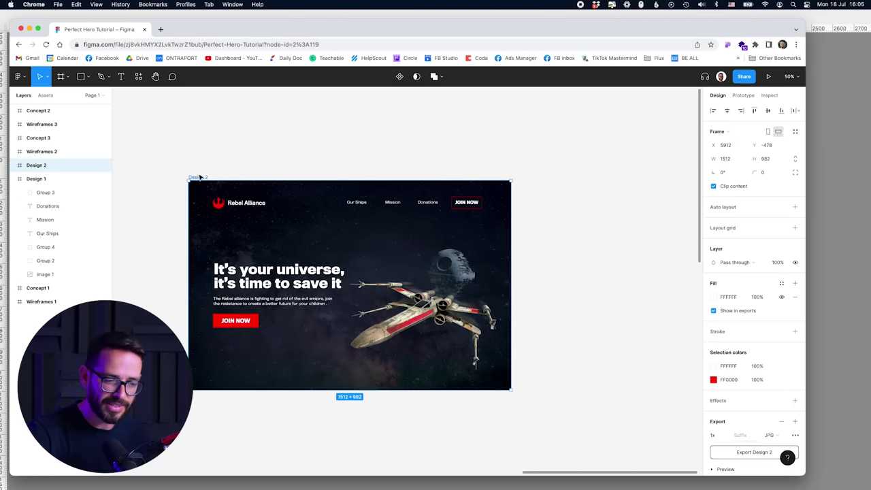
scroll(200, 177, "left", 1)
left_click(344, 169)
key("super+plus")
scroll(347, 182, "left", 2)
left_click(299, 334, "super")
left_click(328, 336, "super")
left_click_drag(330, 336, 387, 335)
double_click(302, 334)
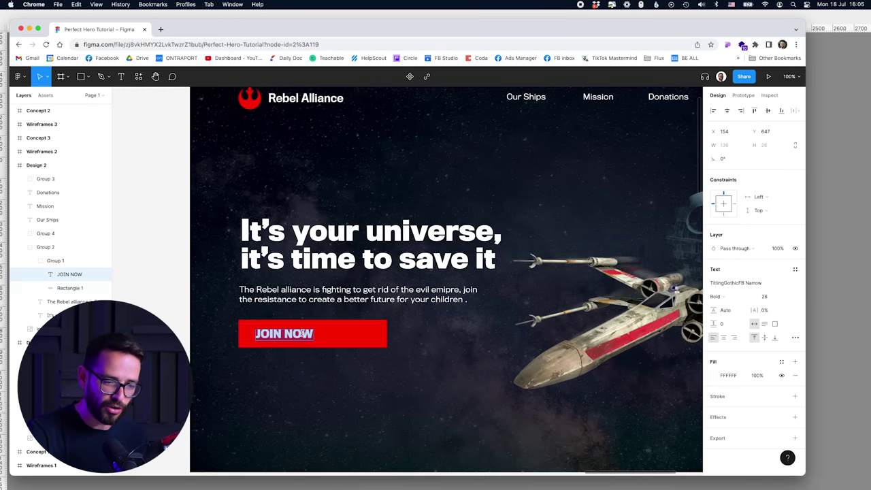
left_click(384, 330)
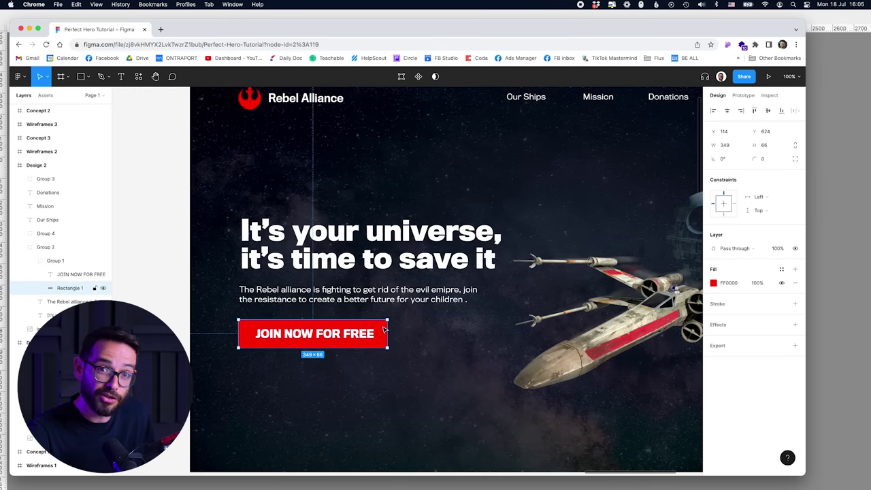
key("Escape")
Step: Duplicate the paragraph below the red button and replace the copy's text with "Obi Wan and 4,000 others have already joined"
scroll(161, 317, "down", 2)
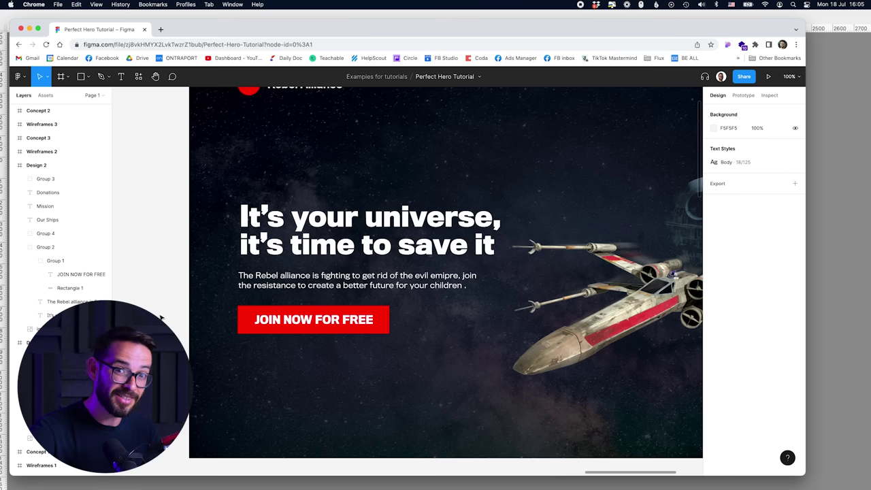
left_click(300, 287, "super")
left_click_drag(302, 286, 349, 378, "alt")
double_click(349, 377)
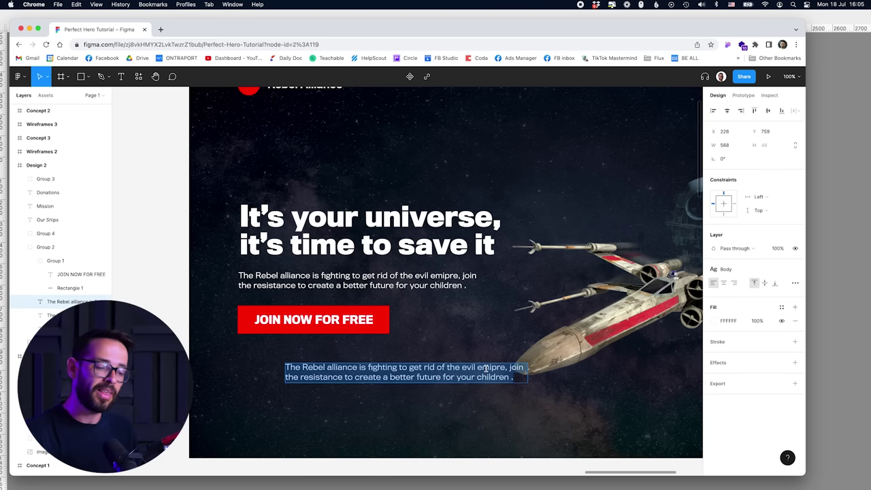
type("O")
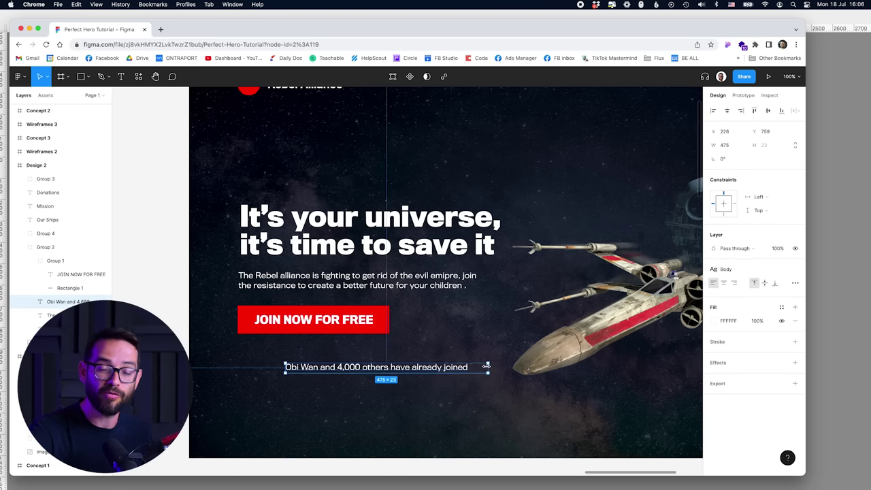
Step: Set the new social-proof line's font size to 15 and move it closer beneath the red button
type("15")
key("Return")
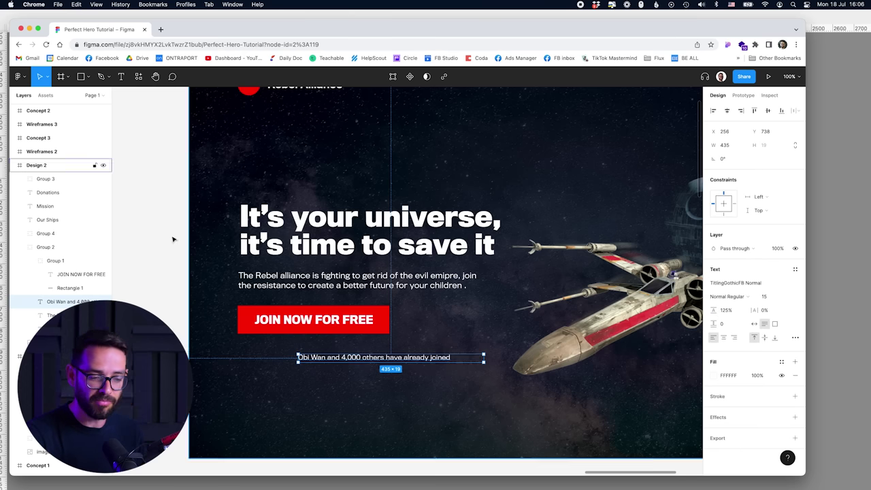
key("Escape")
Step: Search Google Images for "obi wan kenobi" in a new browser tab and open the Disney+ mini-series portrait
key("super+t")
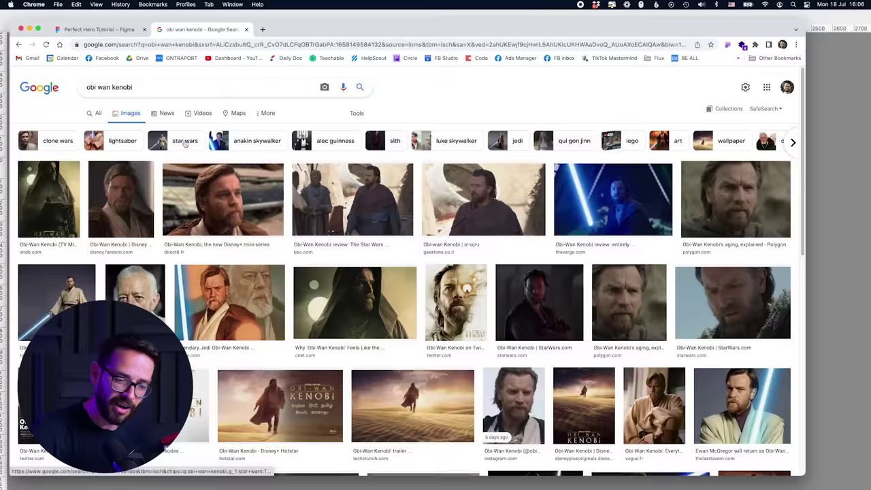
left_click(122, 31)
left_click(203, 30)
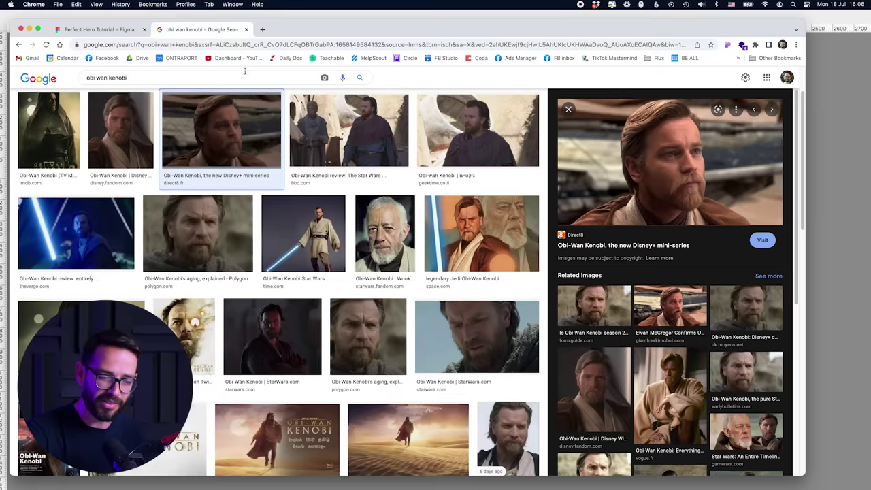
Step: Search Google Images for "star wards cast" and open the Daisy Ridley portrait from Time
left_click_drag(139, 78, 42, 79)
type("star wards cast")
key("Return")
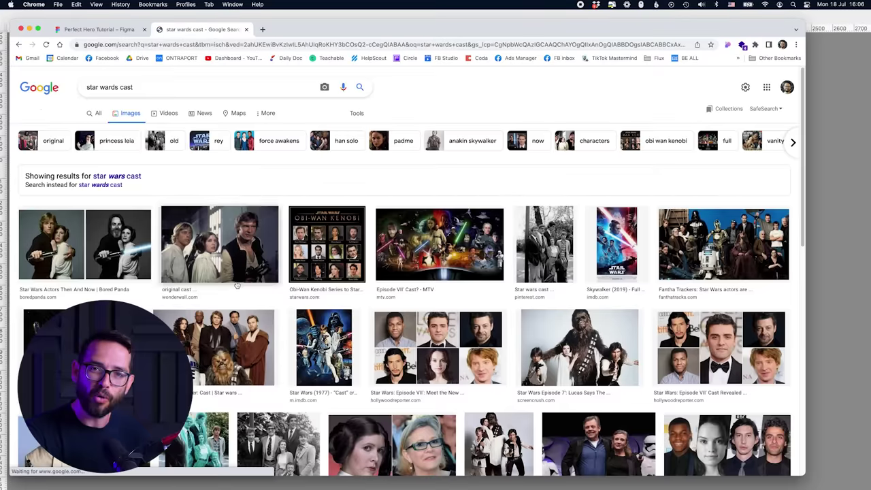
scroll(236, 284, "down", 3)
scroll(166, 198, "up", 4)
scroll(213, 275, "down", 9)
left_click(213, 276)
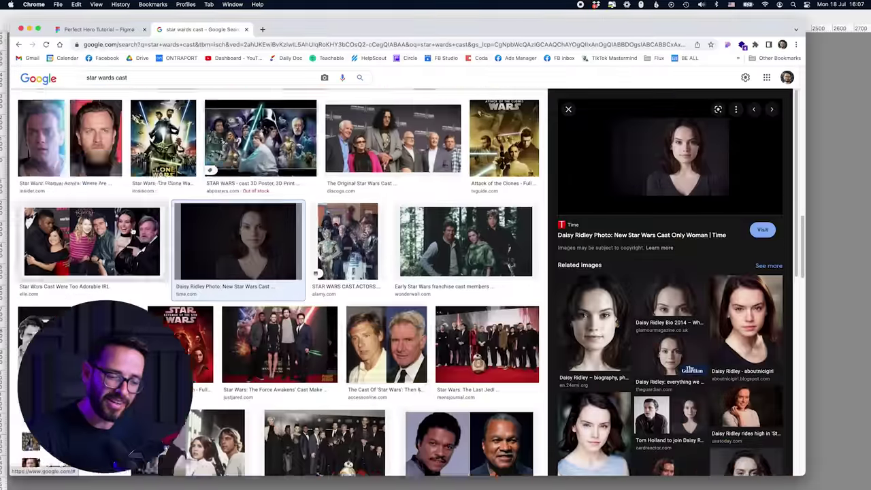
Step: Look through more cast photos and preview the then-and-now picture of the original trilogy's cast
scroll(272, 272, "down", 3)
left_click(443, 346)
left_click(98, 29)
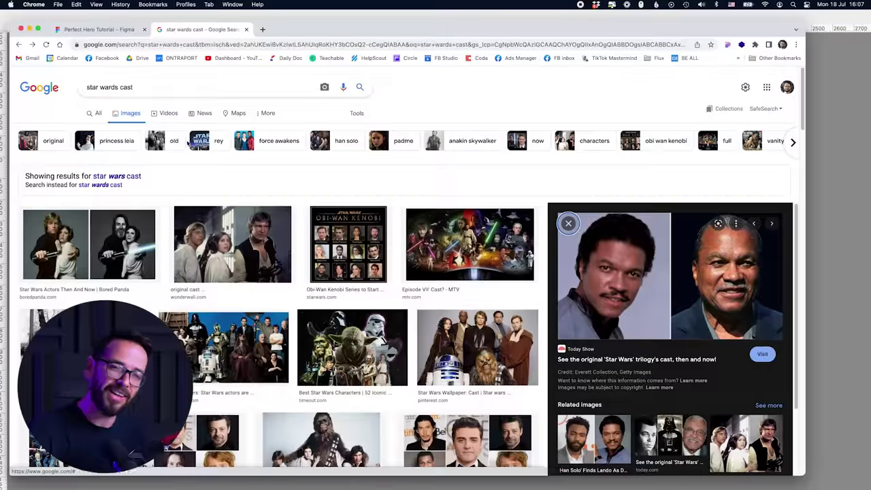
left_click(59, 143)
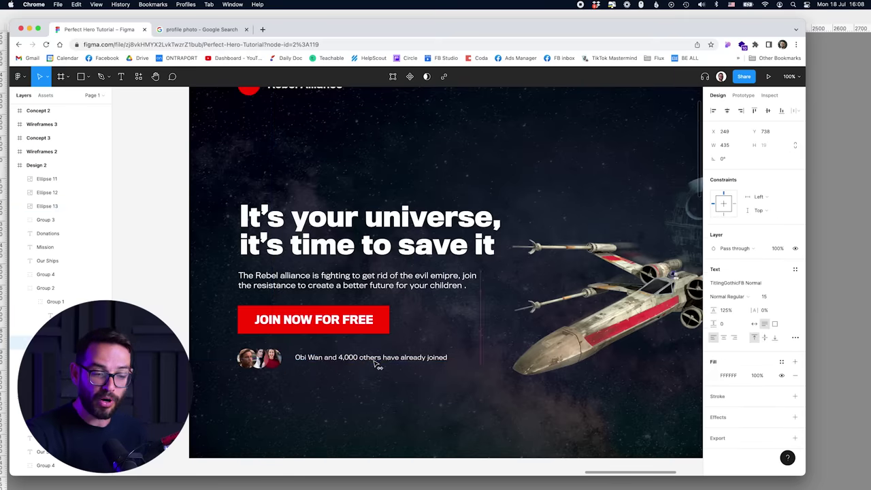
Step: Add a dark red 580000 bar, 1512 × 66, along the hero's bottom edge and paste a copy of the social-proof line onto it
left_click_drag(695, 304, 704, 330)
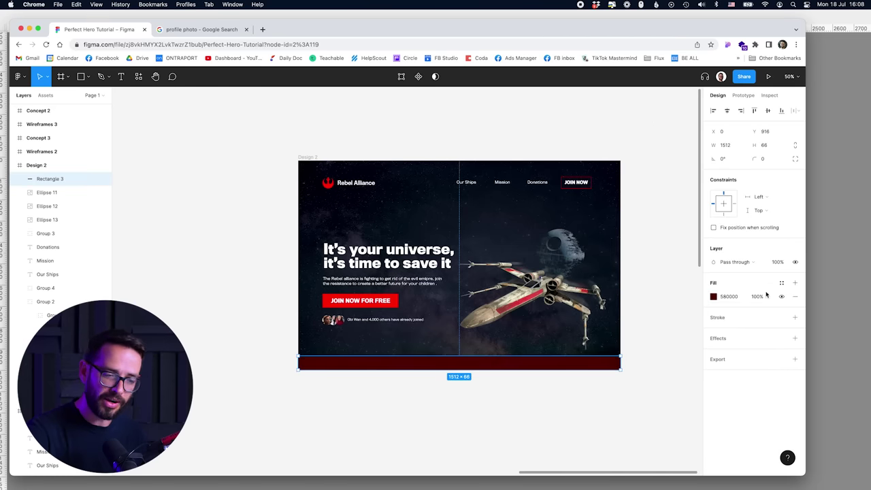
scroll(422, 355, "up", 5)
key("super+v")
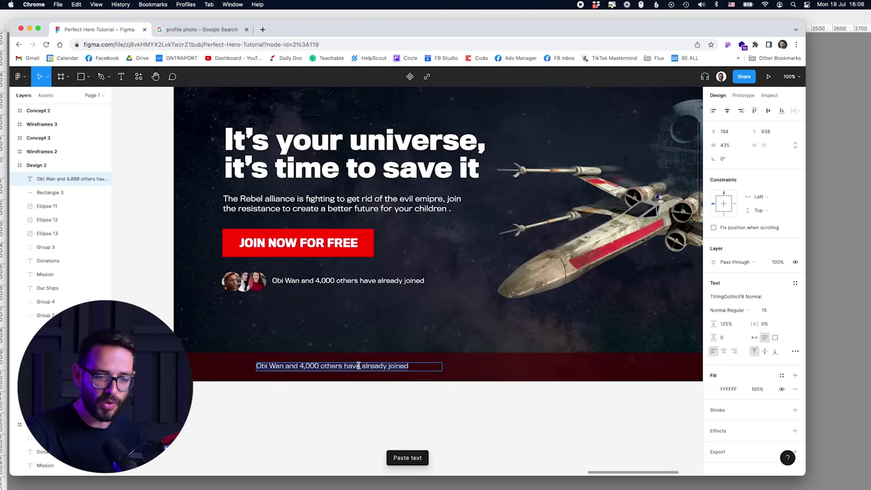
Step: Search Google Images for "cnn logo white", restrict the results to transparent images and preview several logo versions
left_click(197, 29)
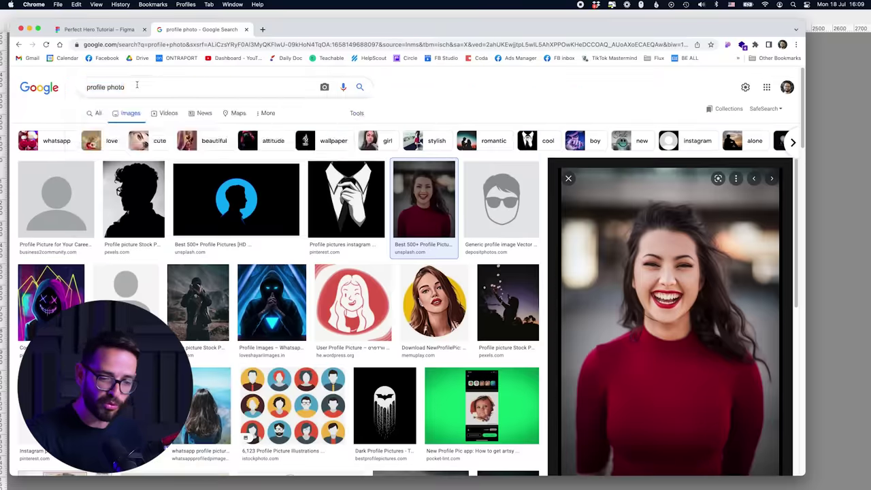
left_click(136, 86)
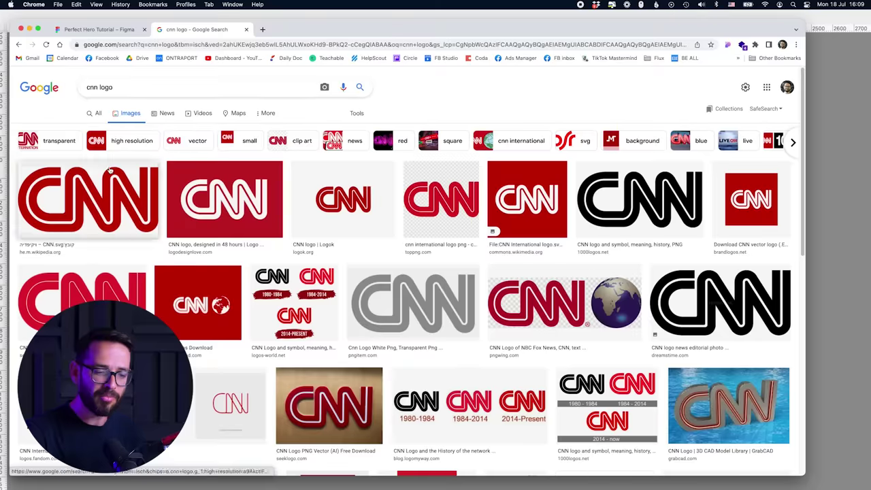
type("white")
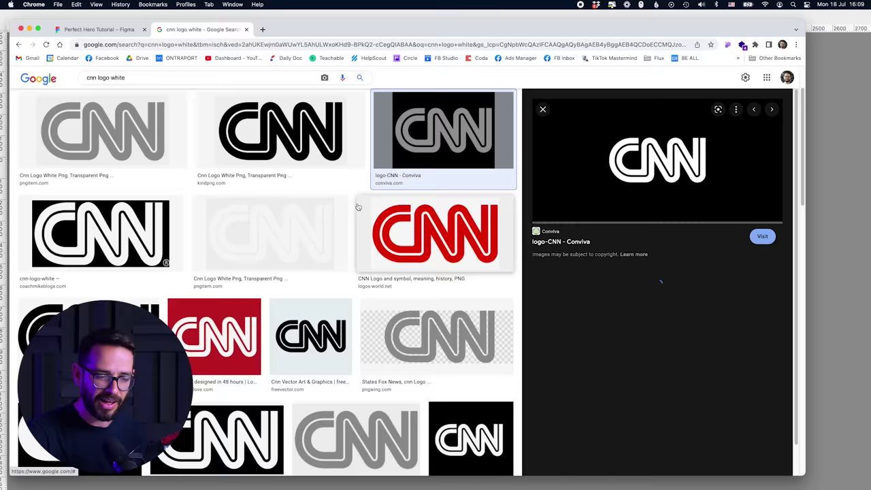
left_click(270, 242)
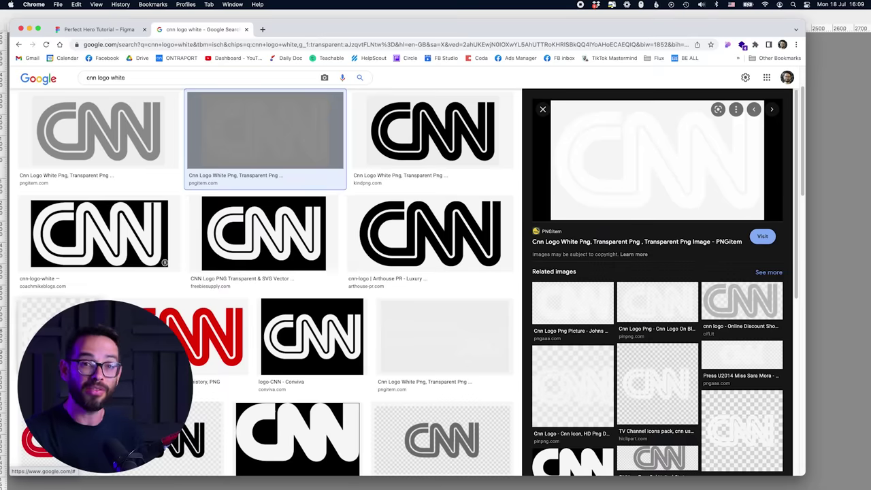
left_click(438, 318)
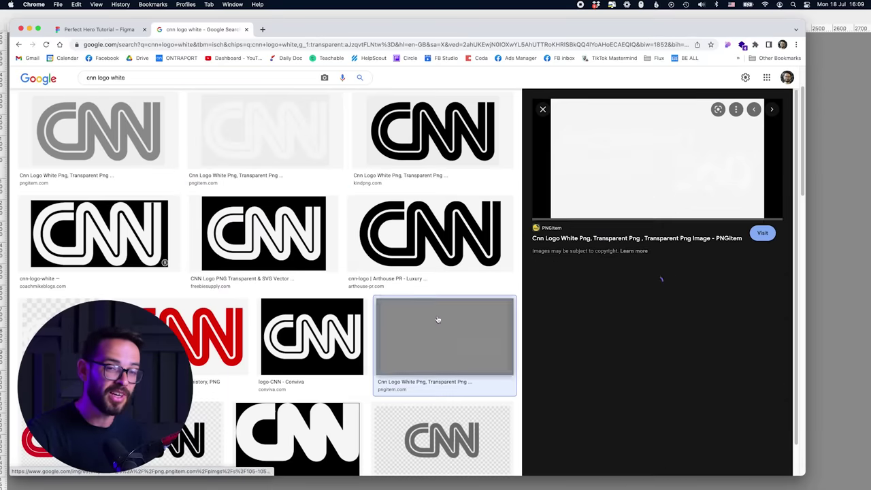
scroll(408, 272, "up", 3)
left_click(286, 184)
Step: Search Google Images for "as seen on" and open the grey strip of NBC, abc, CBS, FOX and CW logos
scroll(369, 166, "up", 3)
left_click(123, 197)
scroll(228, 218, "down", 5)
scroll(228, 218, "up", 6)
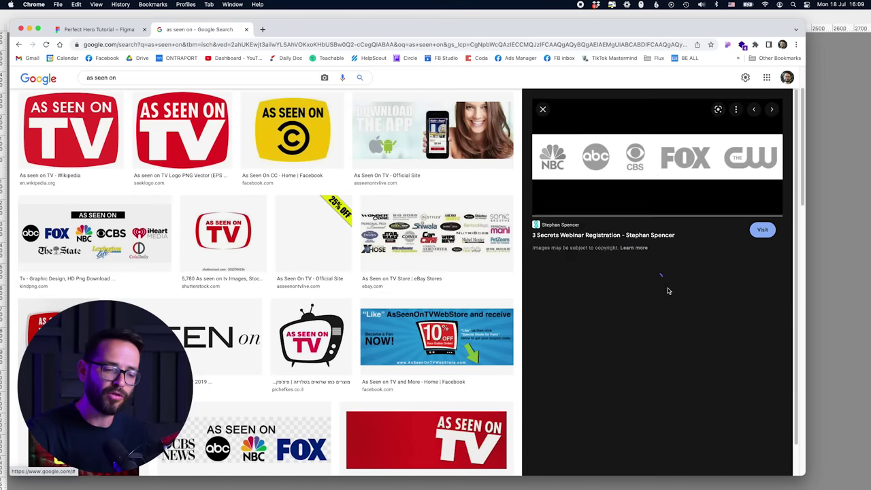
Step: Switch to Photoshop, invert the network logo strip and select the logos with Color Range
key("super+Tab")
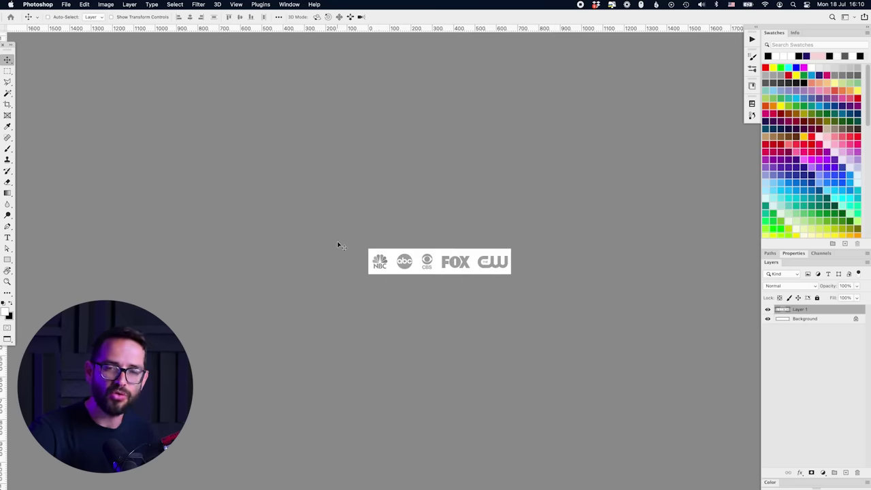
left_click(175, 5)
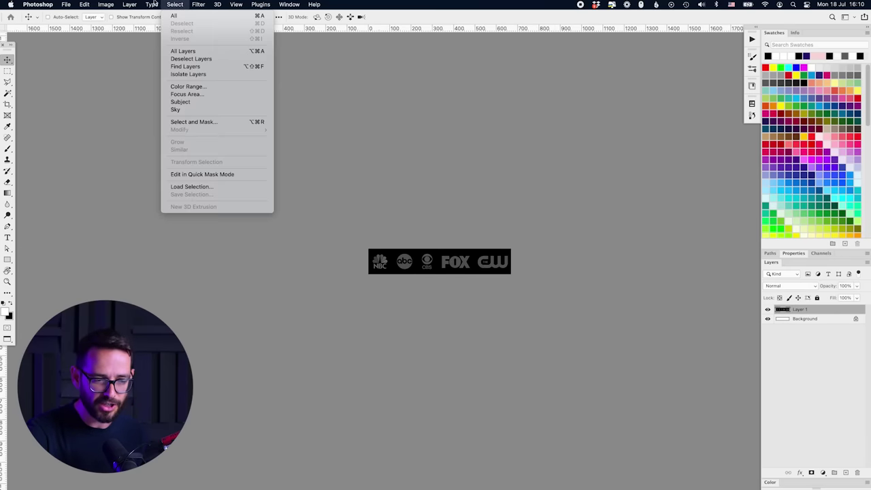
left_click(188, 85)
left_click(347, 74)
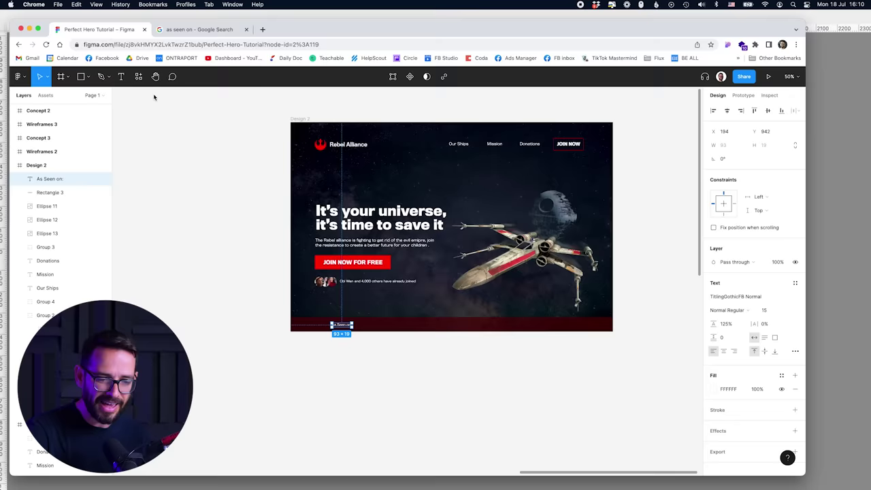
Step: Fill the selected logos with white on a new layer and paste the NBC logo beside "As Seen on:" in Figma
key("super+v")
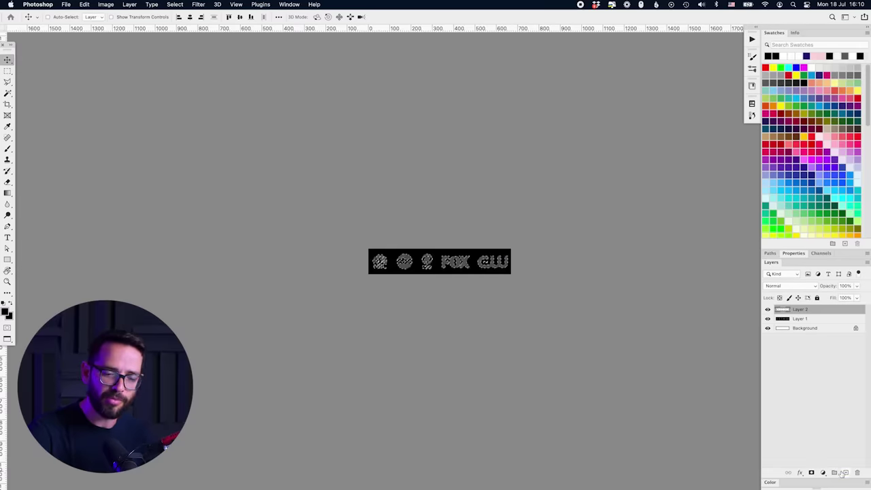
key("super+Tab")
key("super+v")
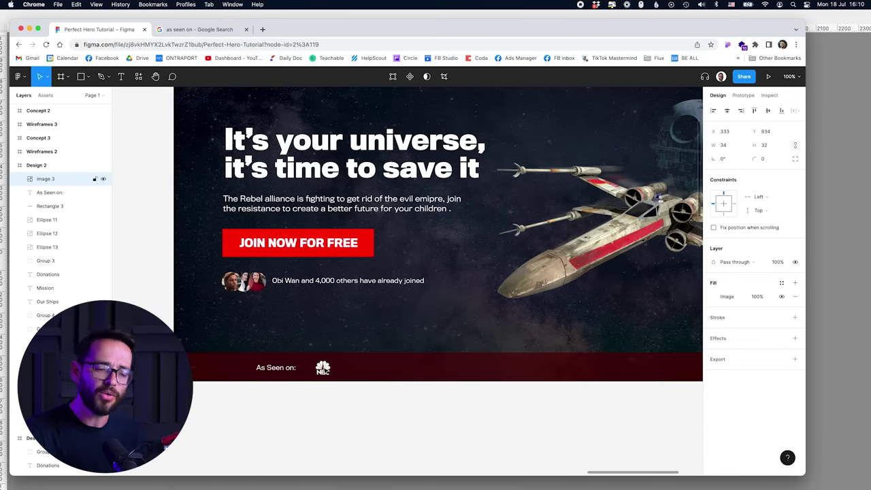
Step: Copy the abc logo from the Photoshop strip and place it in Figma next to the NBC logo
key("super+Tab")
left_click_drag(392, 243, 416, 283)
key("super+c")
key("super+Tab")
key("super+v")
left_click_drag(331, 368, 374, 361)
Step: Bring the CBS and FOX logos over from Photoshop and place them in the red bar after the abc logo
key("super+Tab")
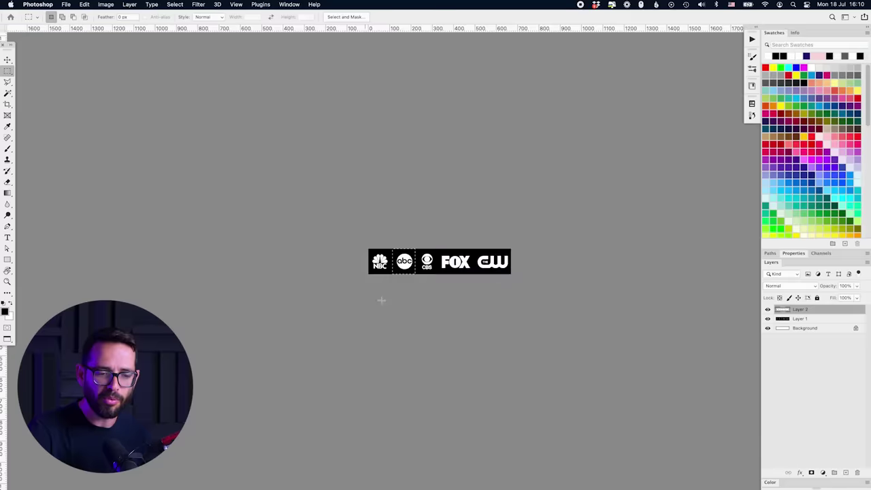
key("super+Tab")
key("super+v")
key("super+Tab")
key("super+d")
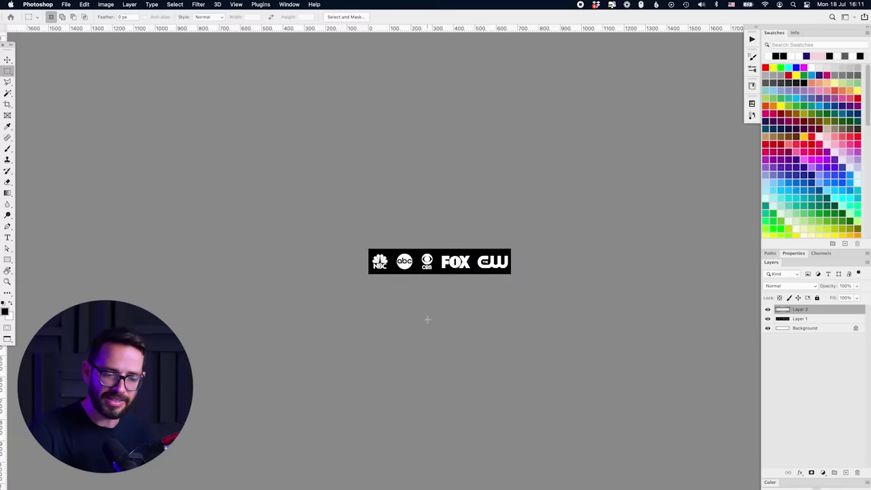
key("super+Tab")
key("super+v")
left_click_drag(439, 373, 434, 369)
Step: Copy the CW logo from Photoshop and place it in Figma's red bar after the FOX logo
key("super+Tab")
key("super+c")
key("super+Tab")
left_click(472, 424)
key("super+v")
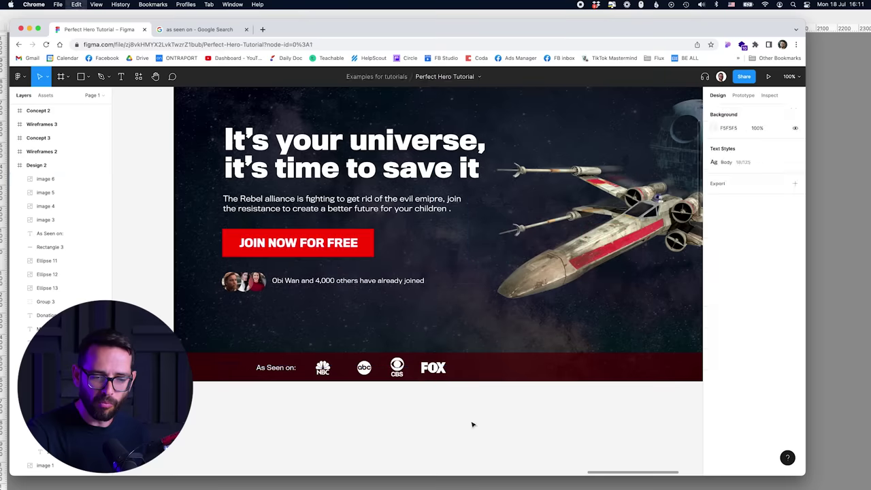
mouse_move(490, 365)
left_mouse_down()
mouse_move(471, 369)
mouse_move(489, 375)
left_mouse_up()
key("super+minus")
key("super+plus")
key("super+minus")
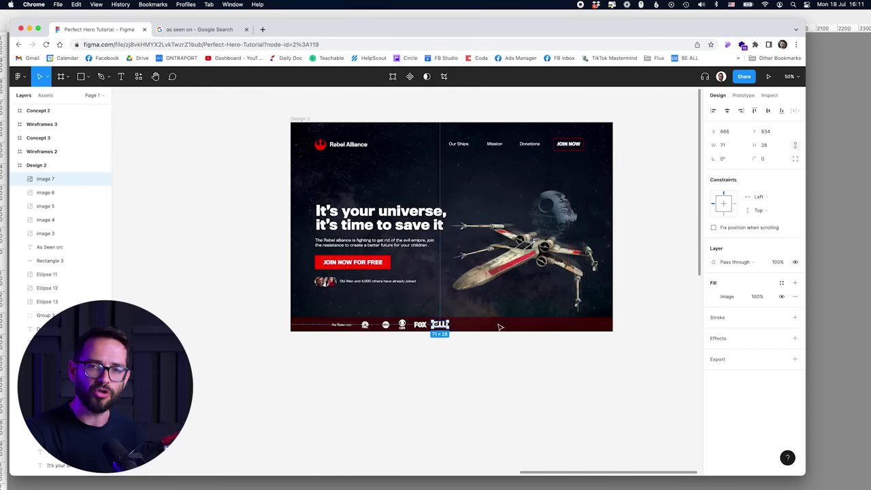
Step: Move the "As Seen on:" label away from the logos to line up with the headline's starting edge
left_click(420, 325, "shift")
left_click(402, 324, "shift")
left_click(386, 324, "shift")
left_click(365, 324, "shift")
left_click(340, 316)
left_click_drag(341, 325, 325, 324)
Step: Vertically centre the "As Seen on:" label and logos in the bar, distribute them evenly across the content width and group them
mouse_move(300, 311)
left_mouse_down()
mouse_move(608, 326)
mouse_move(304, 325)
left_mouse_up()
left_click(304, 325, "shift")
left_click(304, 306, "shift")
left_click(768, 110)
left_click(793, 110)
left_click(748, 153)
key("super+g")
left_click(513, 342)
key("super+plus")
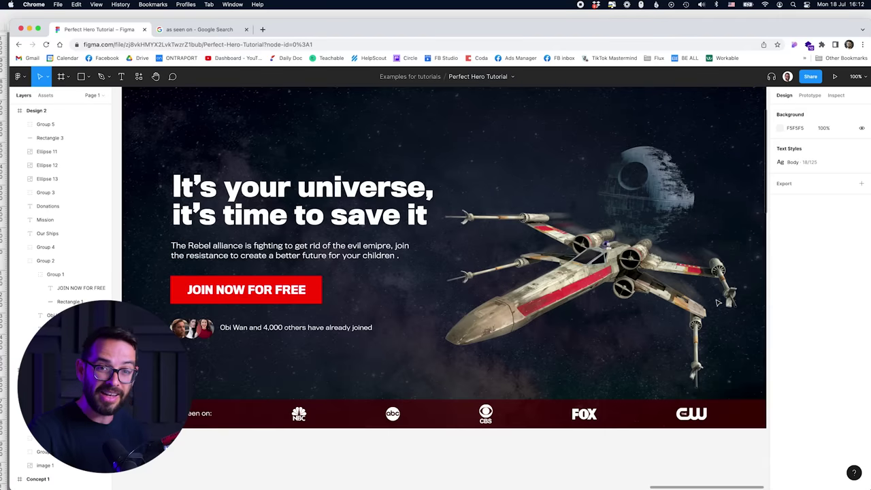
Step: Move the headline, paragraph, red button and social-proof row up together to rebalance them above the logo bar
key("super+minus")
left_click_drag(204, 212, 435, 316)
key("shift+Up")
key("shift+Up")
key("shift+Up")
key("shift+Up")
key("shift+Up")
key("shift+Up")
key("shift+Up")
left_click(159, 290)
Step: Hide the Figma interface and review the finished hero at 100% zoom
key("super+plus")
left_click_drag(309, 274, 311, 338)
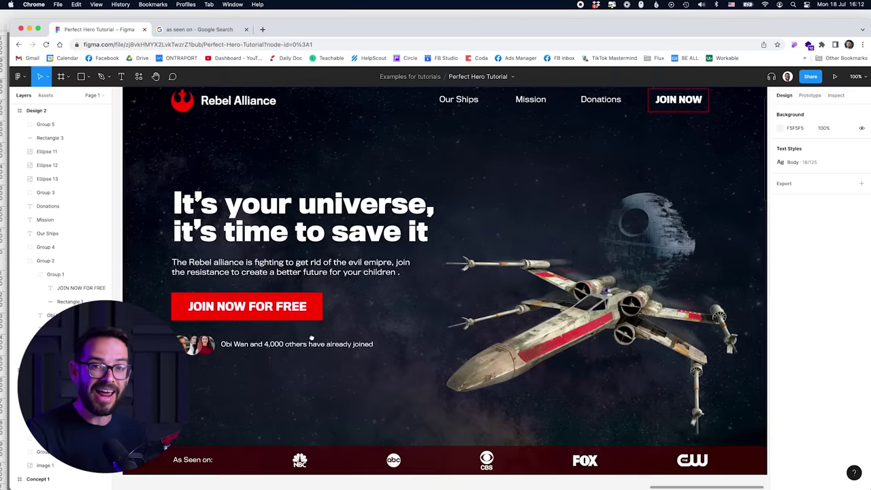
key("super+backslash")
left_click_drag(805, 193, 800, 200)
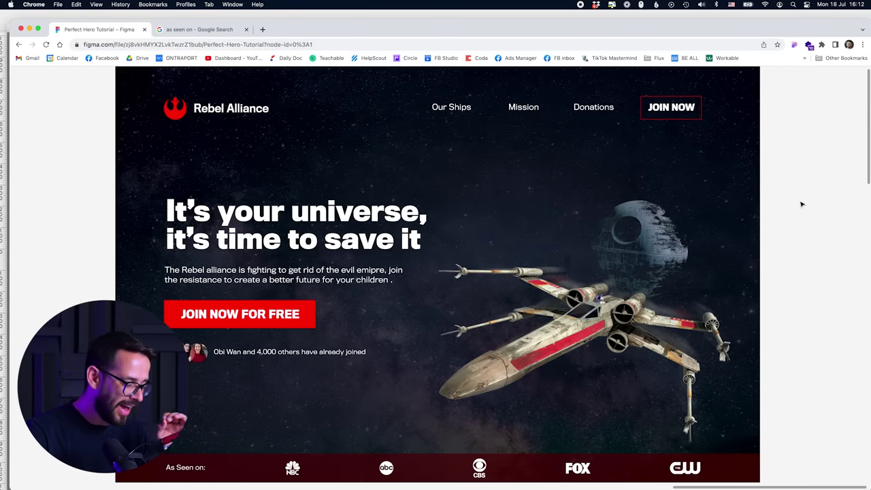